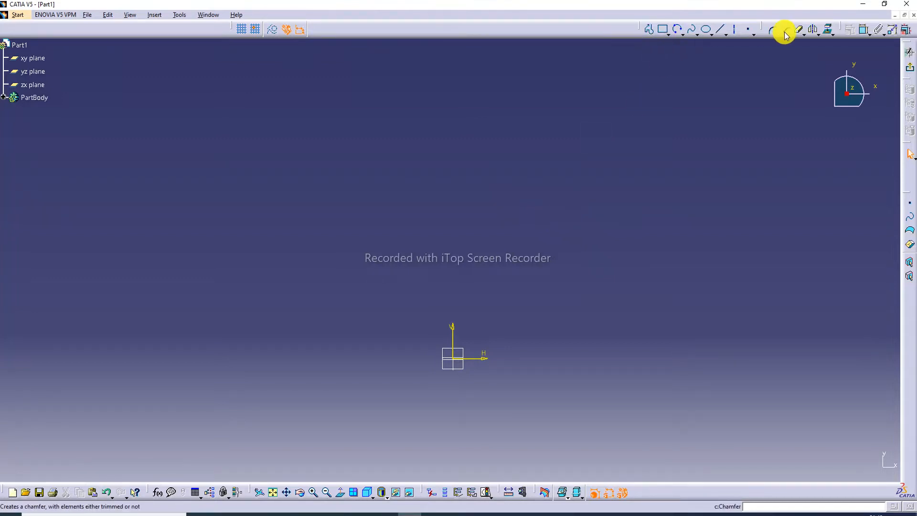
# Detach the group of trim, break, close and complement sketch tools as a floating palette
pyautogui.click(804, 34)
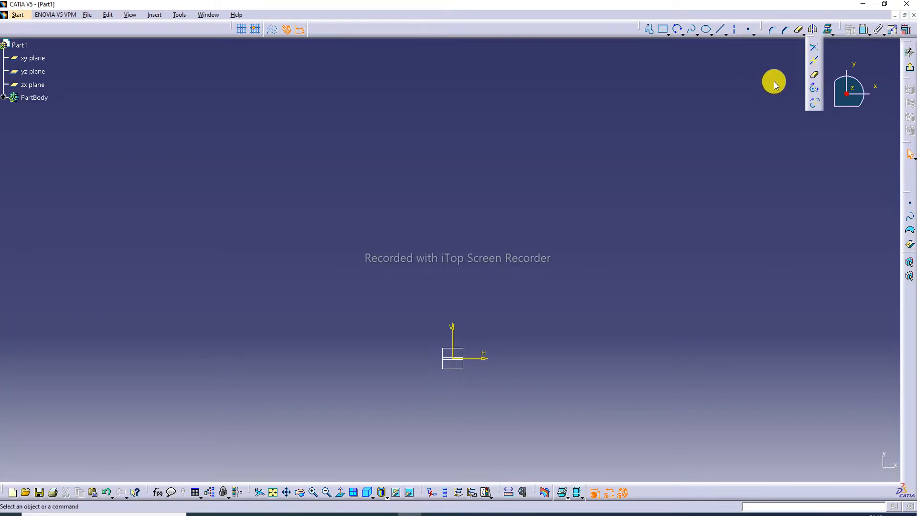
pyautogui.moveTo(811, 39); pyautogui.dragTo(807, 120)
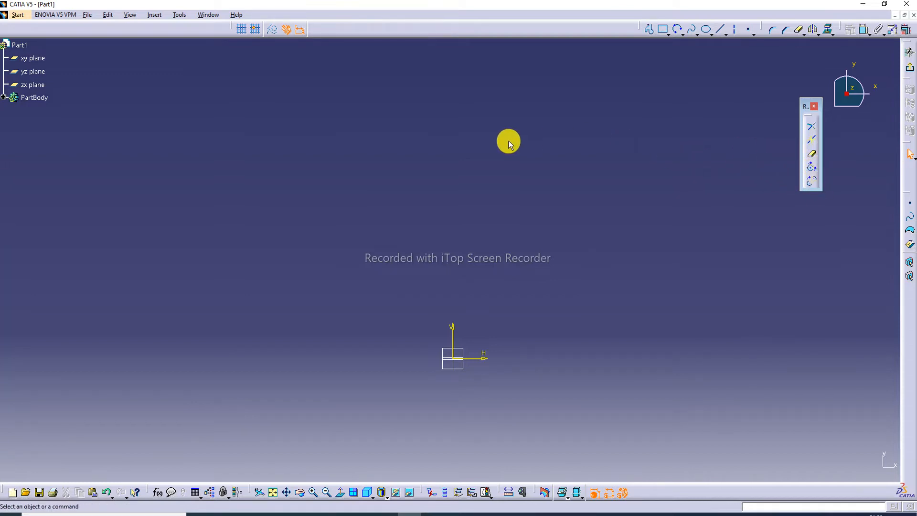
# Draw two parallel rising lines crossed by two falling lines above the origin, and delete the parallelism constraint
pyautogui.click(721, 32)
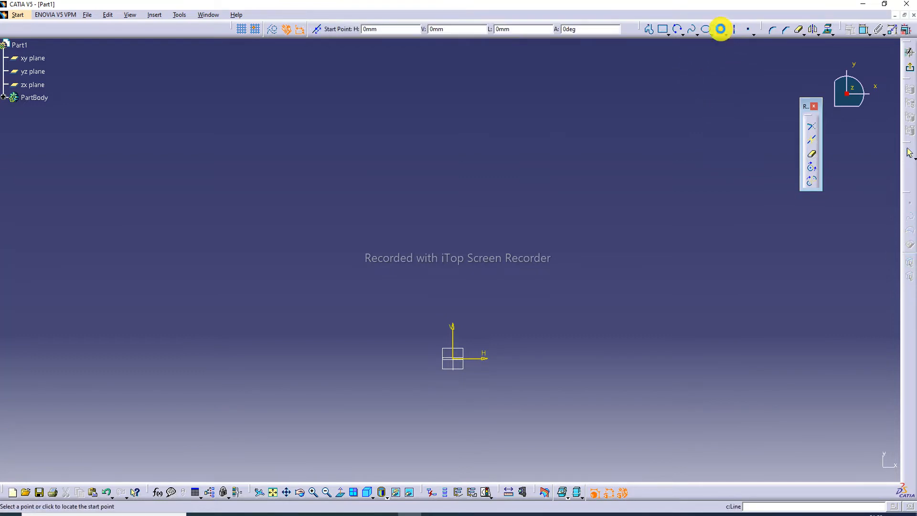
pyautogui.click(210, 238)
pyautogui.click(442, 152)
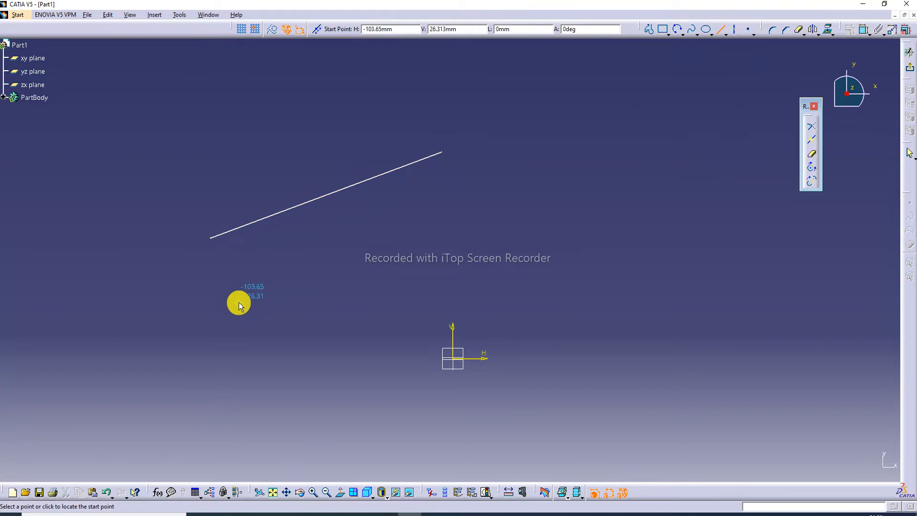
pyautogui.click(239, 302)
pyautogui.click(476, 215)
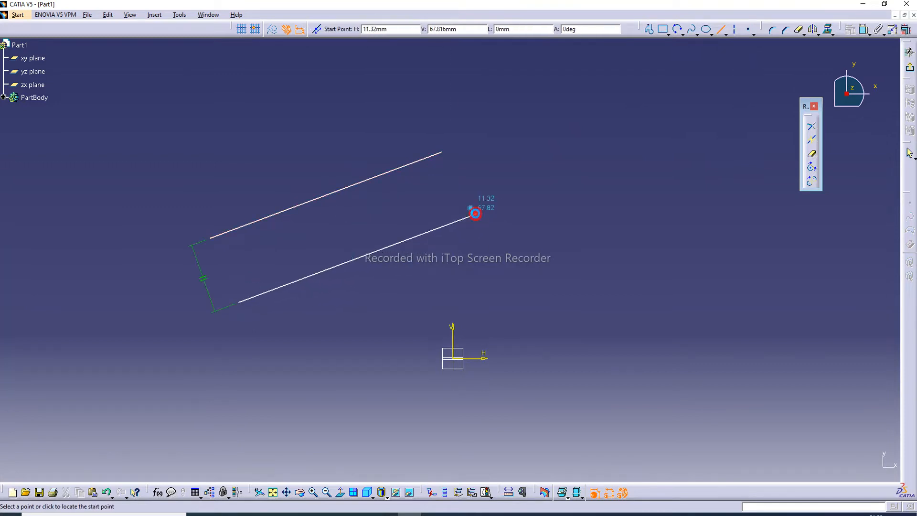
pyautogui.click(210, 184)
pyautogui.click(445, 296)
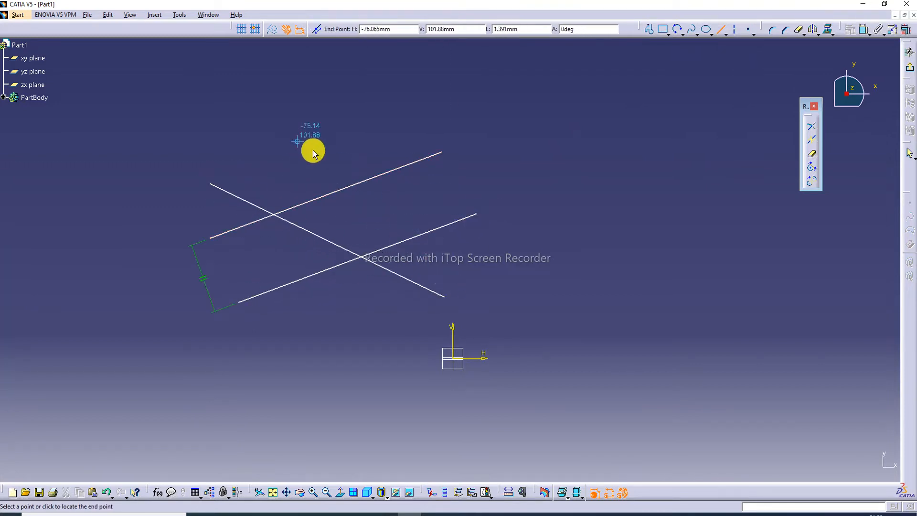
pyautogui.click(292, 142)
pyautogui.click(496, 250)
pyautogui.rightClick(548, 164)
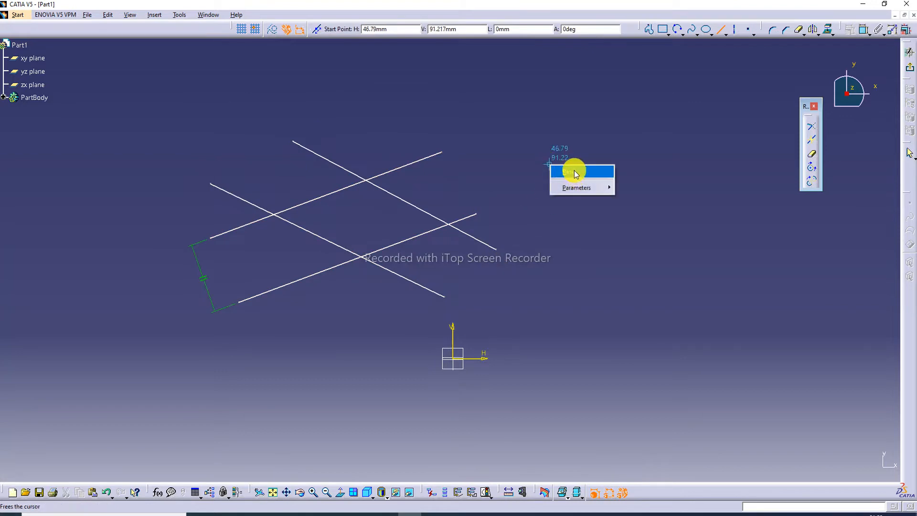
pyautogui.click(721, 30)
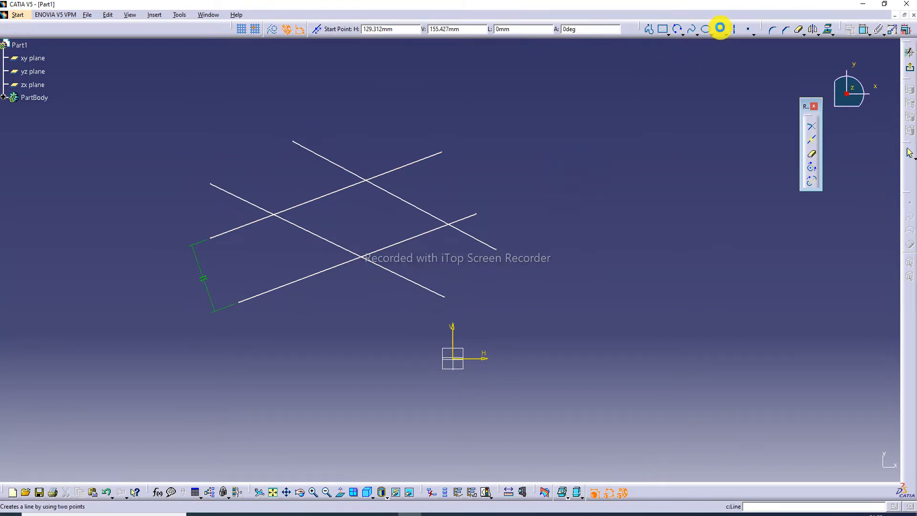
pyautogui.click(201, 279)
pyautogui.press('Delete')
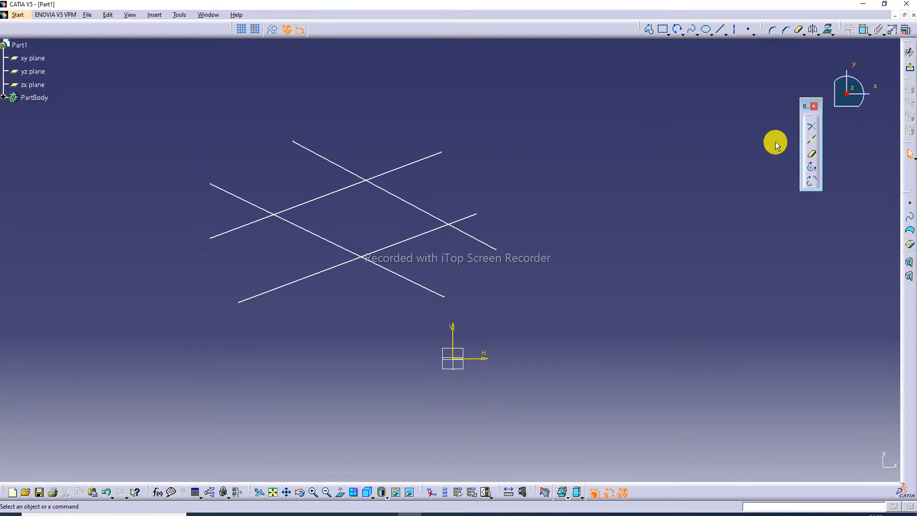
# Break the lower rising line at a point between its intersections with the two falling lines
pyautogui.click(815, 140)
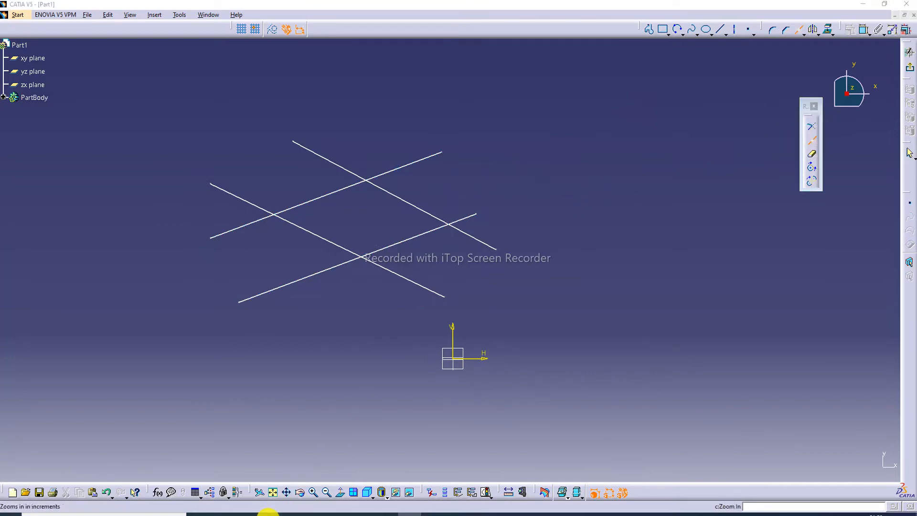
pyautogui.click(270, 513)
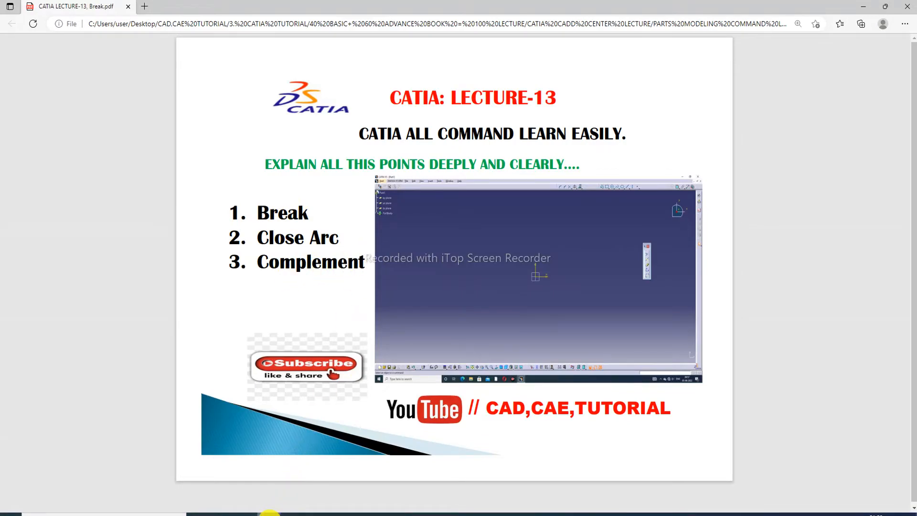
pyautogui.click(270, 514)
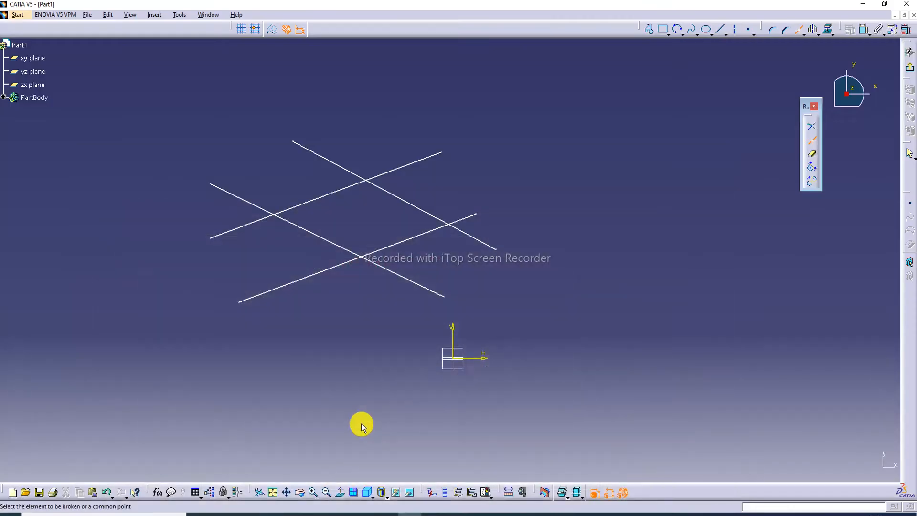
pyautogui.click(815, 140)
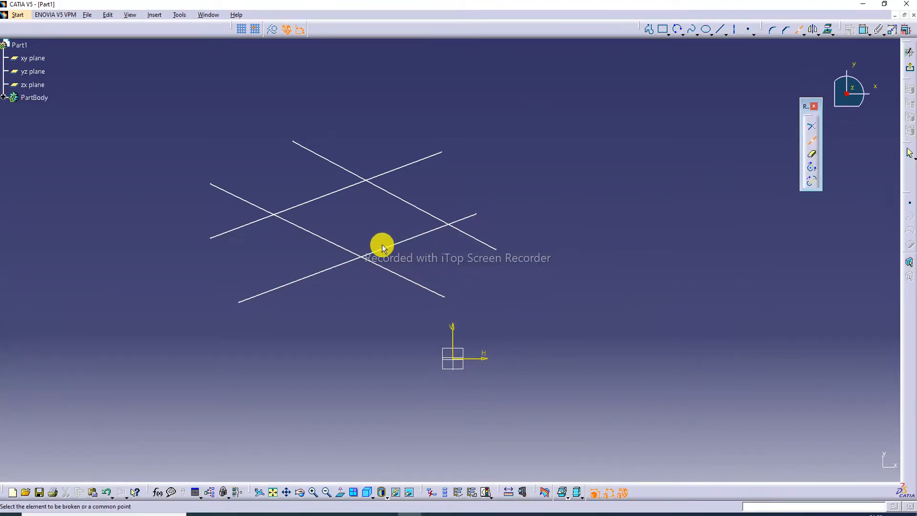
pyautogui.click(416, 236)
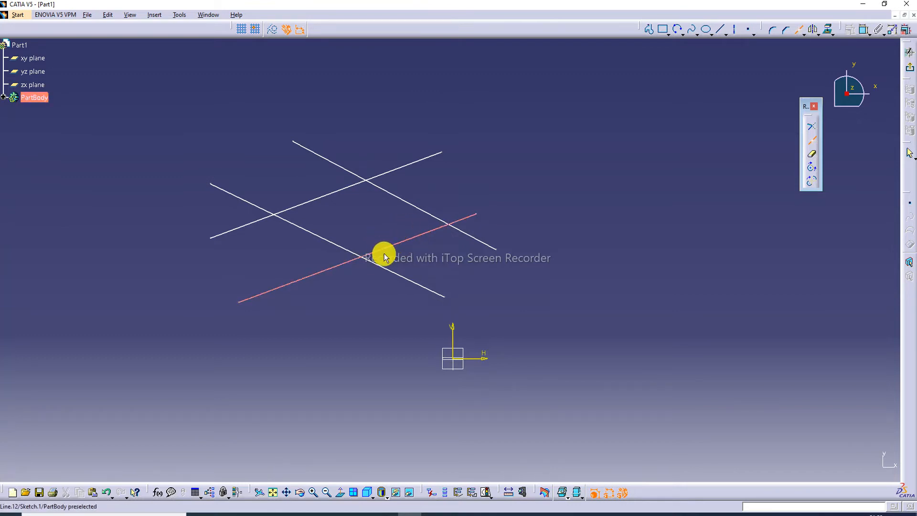
pyautogui.click(417, 240)
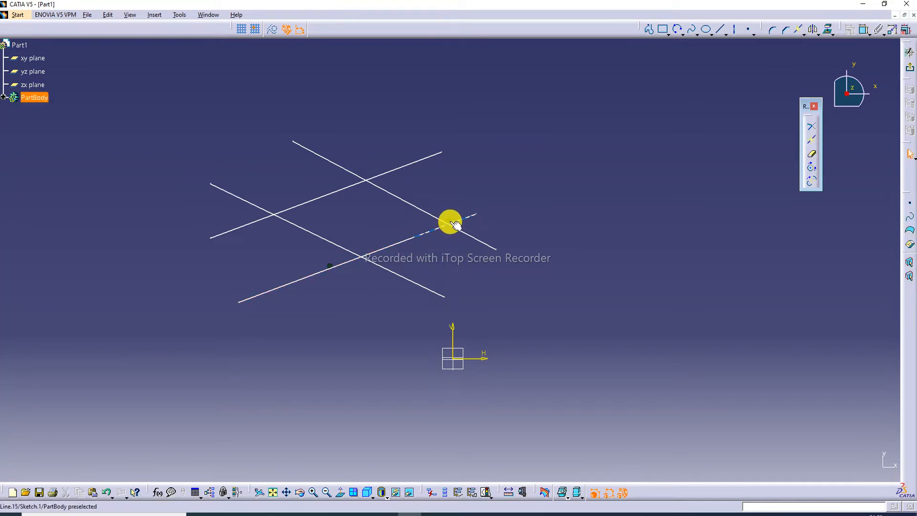
# Draw a separate, slightly rising line to the right of the crossing lines and erase it with Quick Trim
pyautogui.click(723, 30)
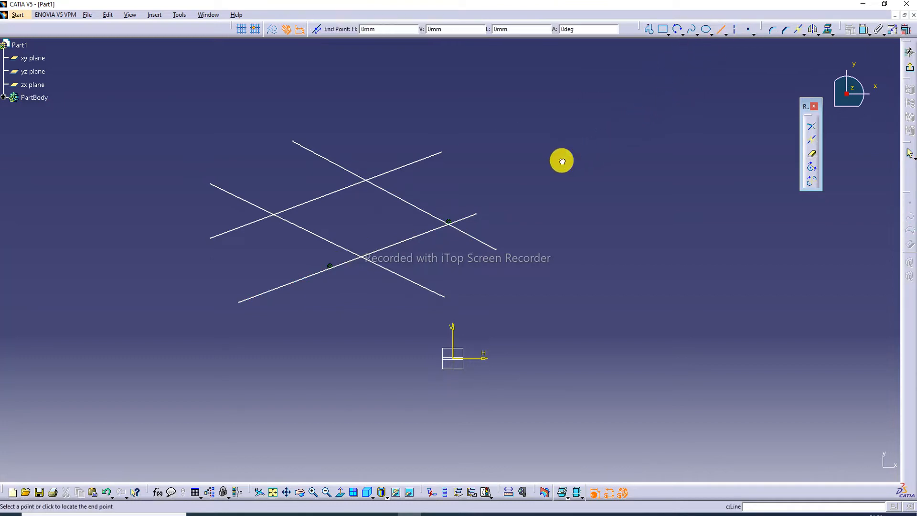
pyautogui.click(563, 159)
pyautogui.click(710, 138)
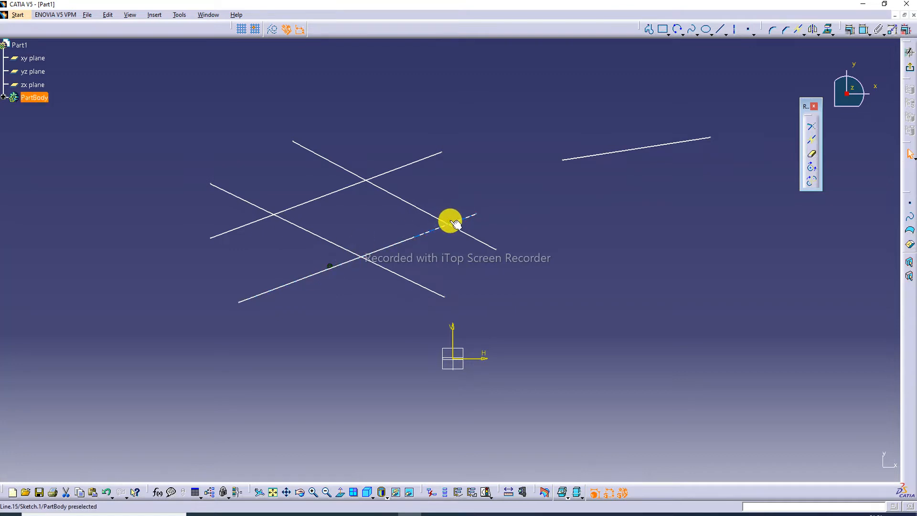
pyautogui.click(812, 155)
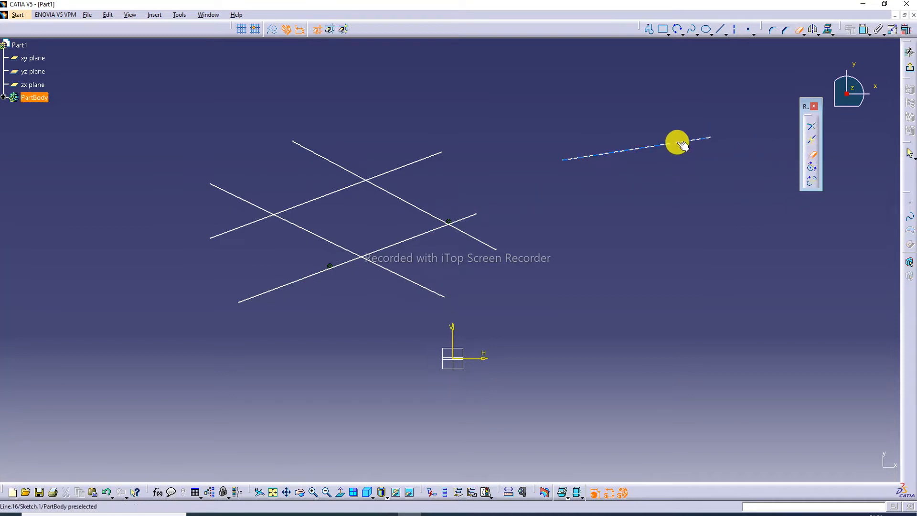
pyautogui.click(681, 145)
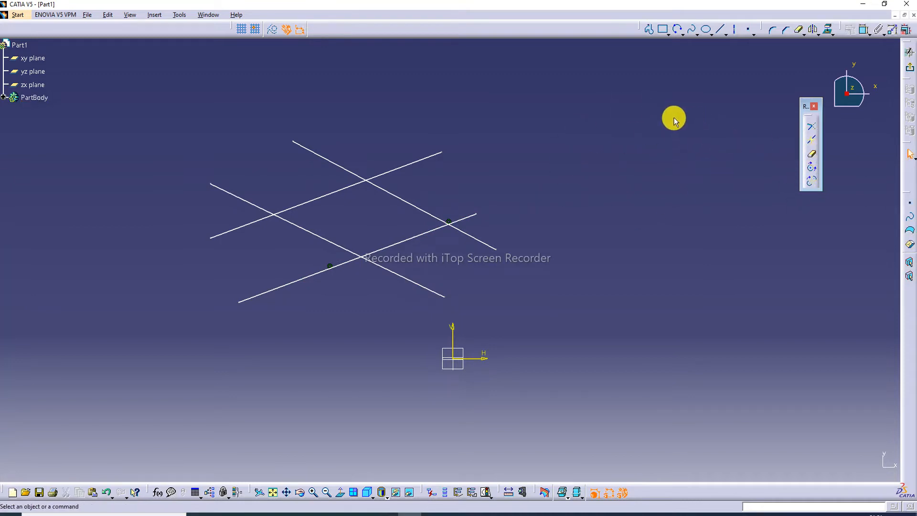
# Erase the broken lower rising line piece by piece with Quick Trim
pyautogui.click(469, 216)
pyautogui.click(470, 216)
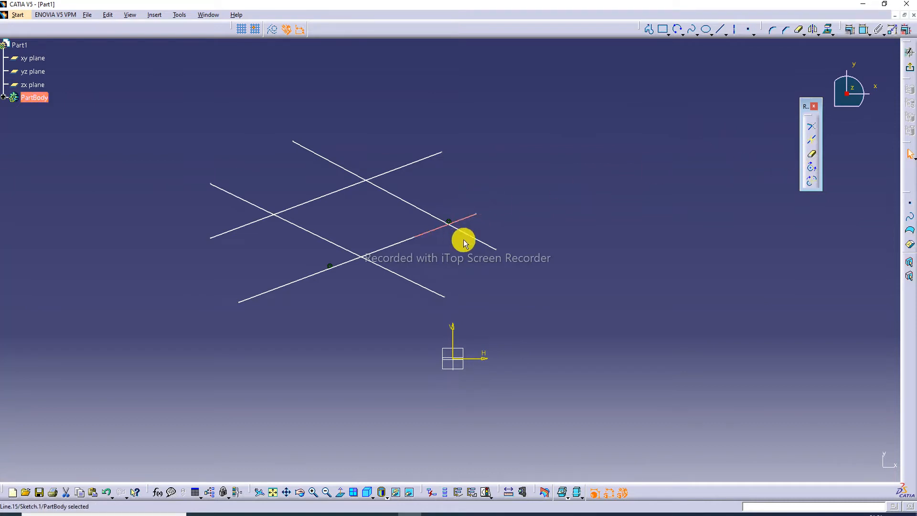
pyautogui.click(811, 153)
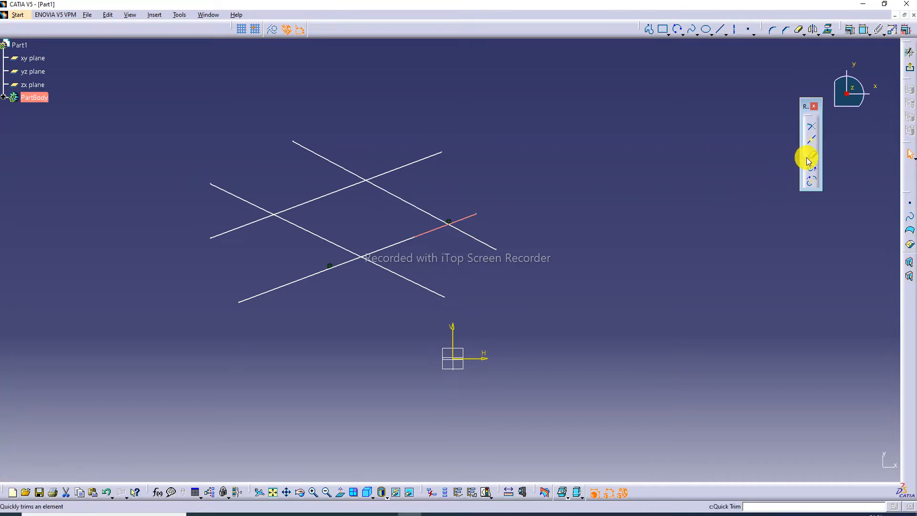
pyautogui.click(471, 220)
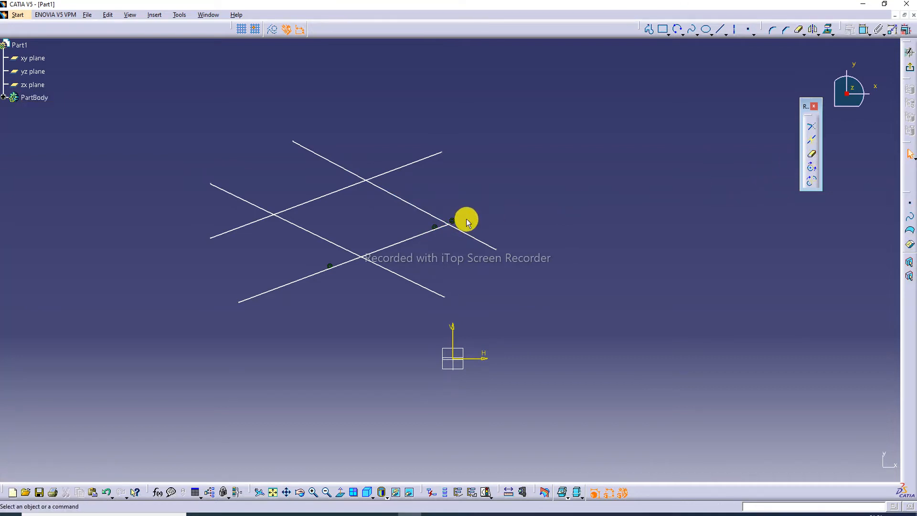
pyautogui.click(413, 241)
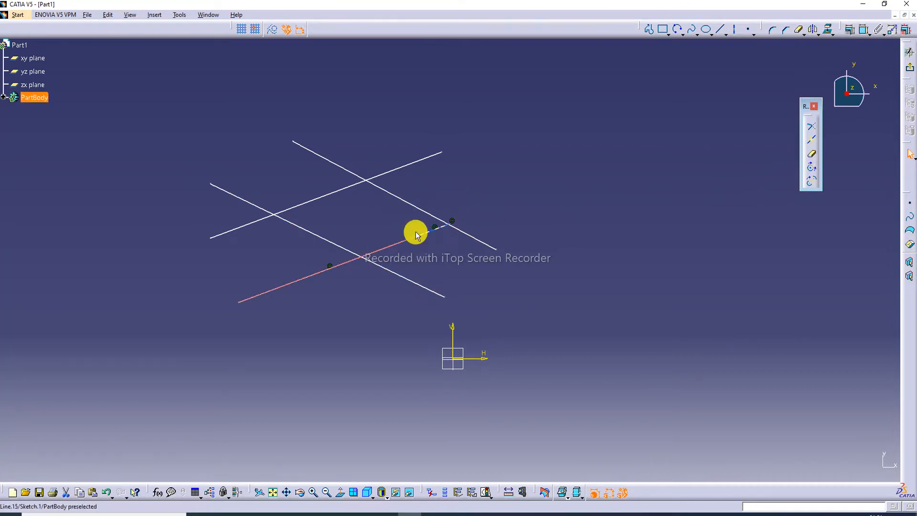
pyautogui.click(812, 155)
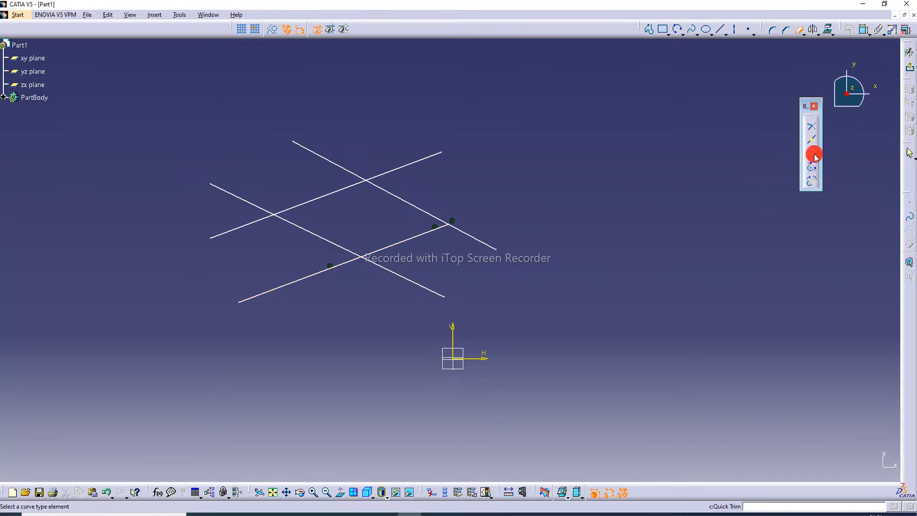
pyautogui.click(419, 234)
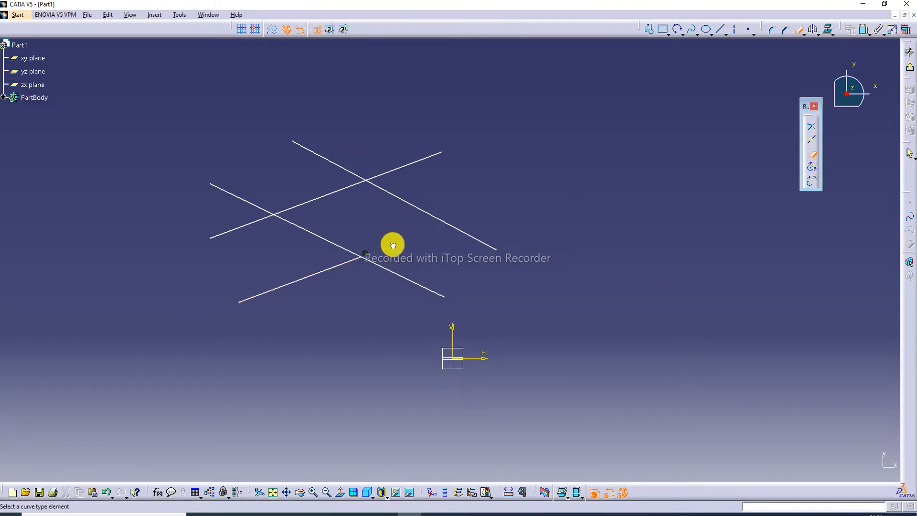
pyautogui.click(334, 265)
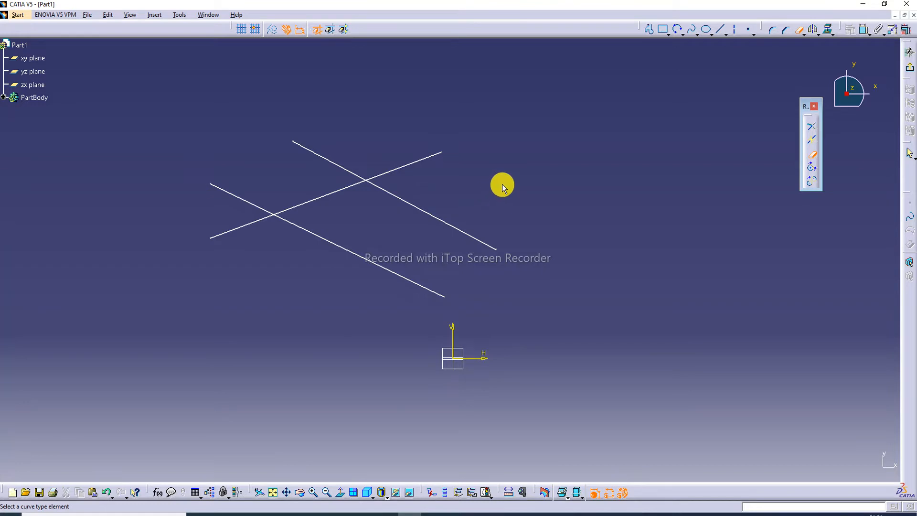
pyautogui.click(812, 154)
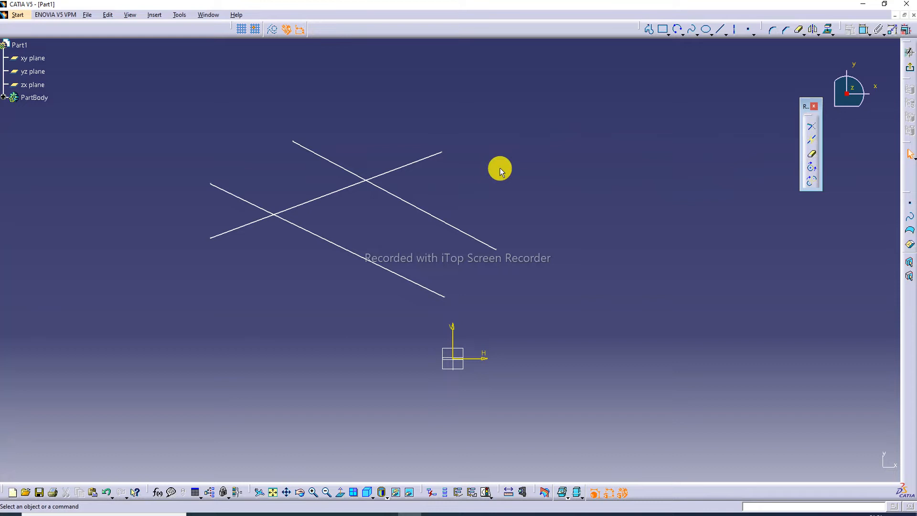
# Draw a separate line about 72 mm long at about 12° to the right, and break the upper rising line near its upper end
pyautogui.click(720, 29)
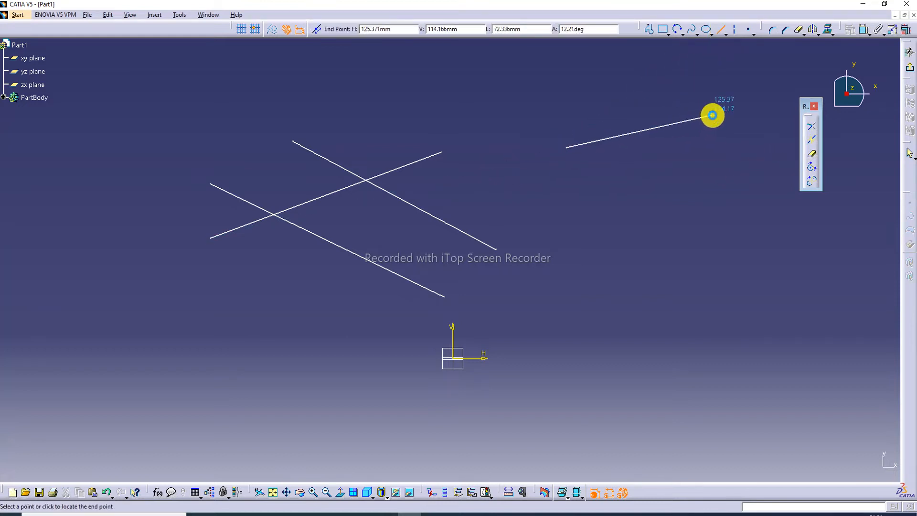
pyautogui.click(712, 115)
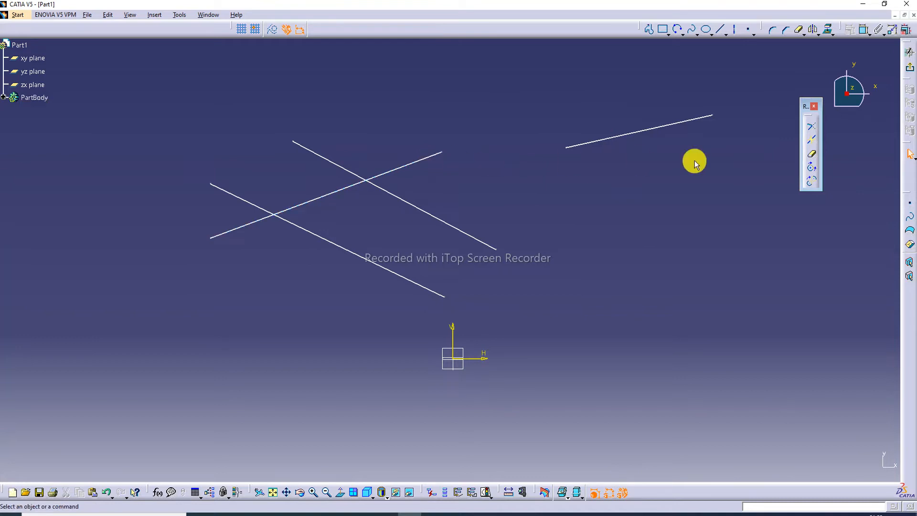
pyautogui.click(812, 140)
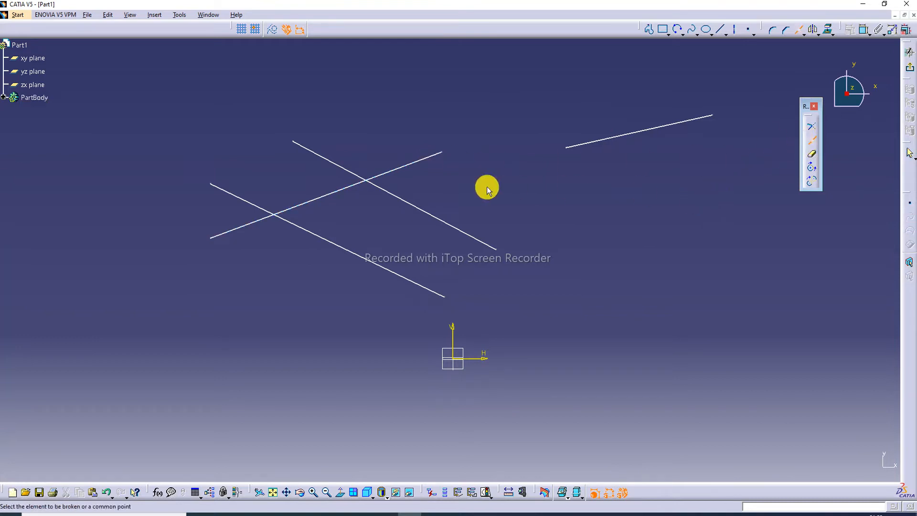
pyautogui.click(414, 163)
pyautogui.click(415, 161)
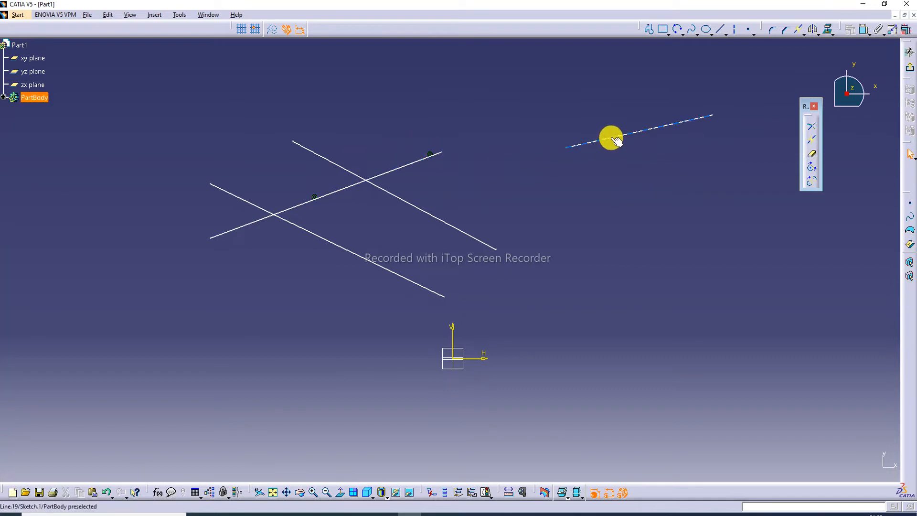
# Erase the separate line and all pieces of the upper rising line with Quick Trim
pyautogui.click(812, 154)
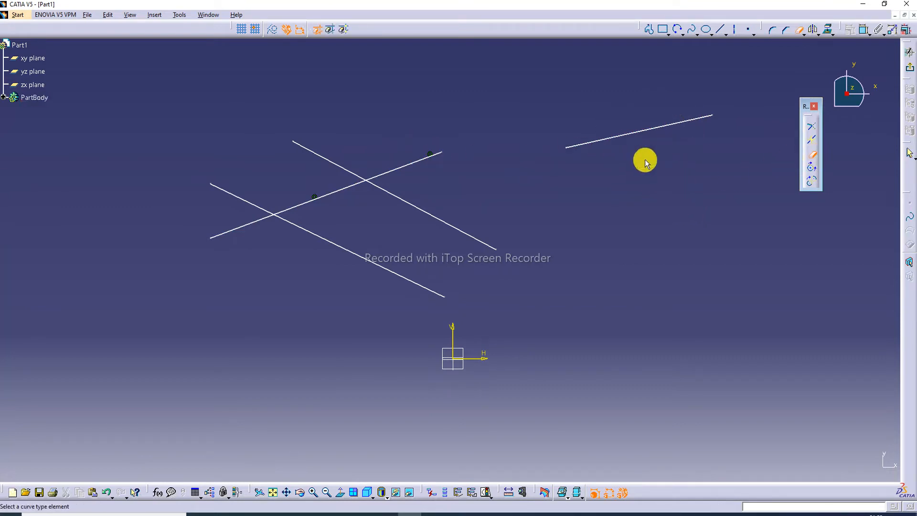
pyautogui.click(658, 131)
pyautogui.click(424, 161)
pyautogui.click(389, 171)
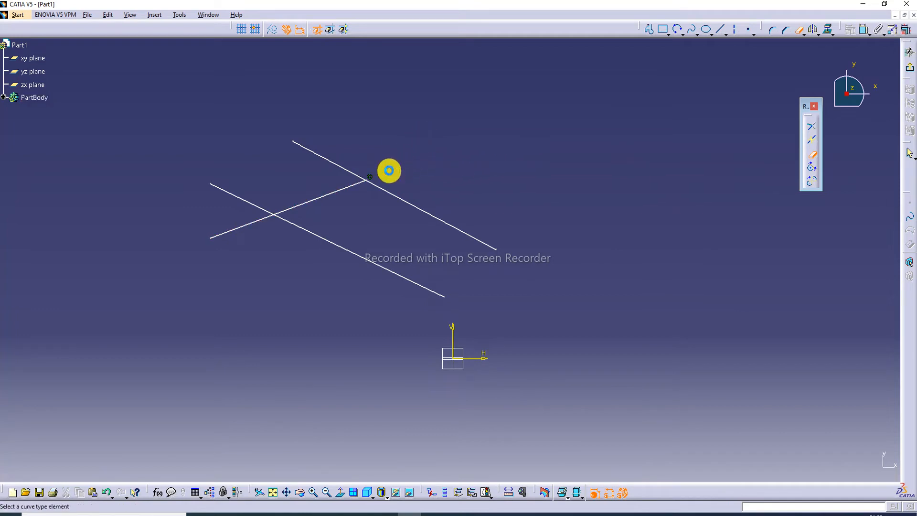
pyautogui.click(338, 187)
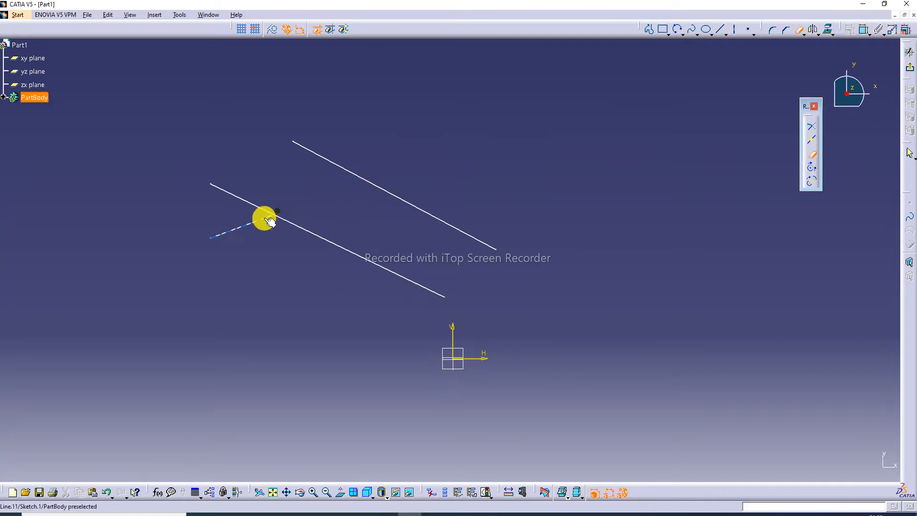
pyautogui.click(265, 219)
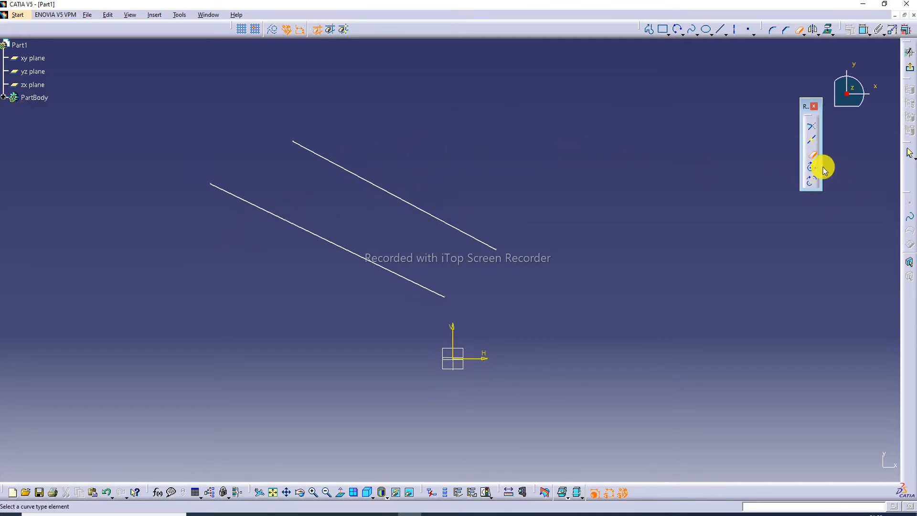
# Erase the two remaining falling parallel lines with Quick Trim
pyautogui.click(449, 226)
pyautogui.click(395, 273)
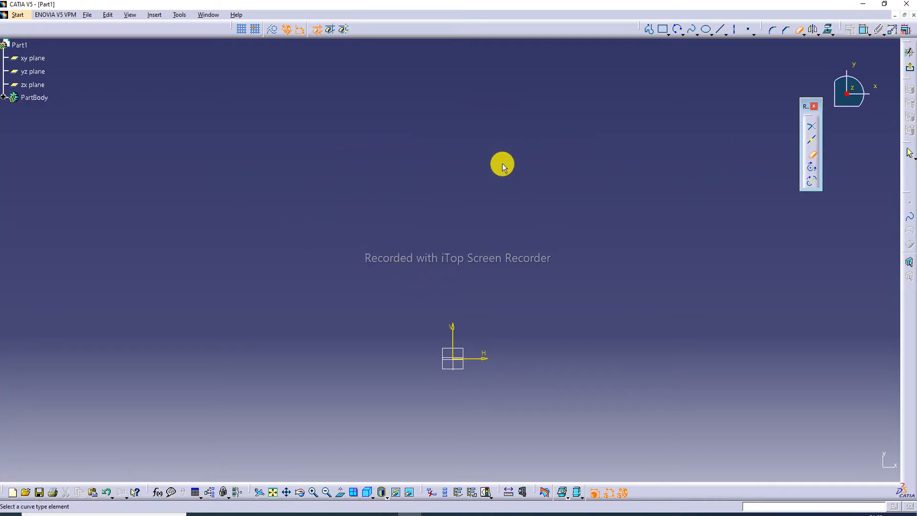
pyautogui.click(812, 169)
# Draw a short three-point arc to the far left, above the sketch origin
pyautogui.click(682, 34)
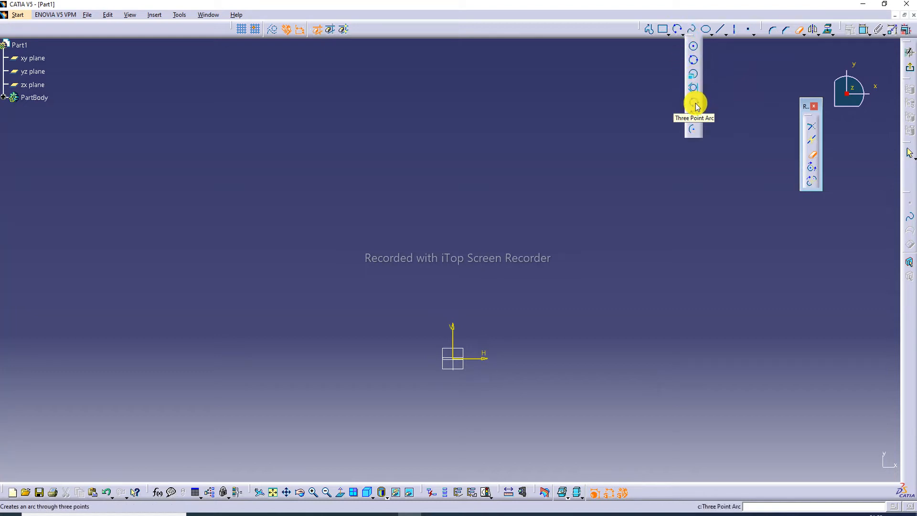
pyautogui.click(693, 103)
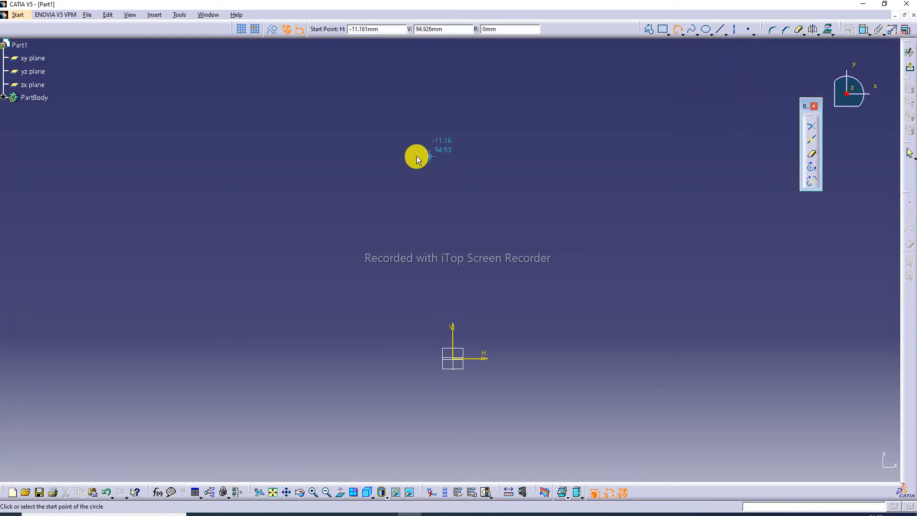
pyautogui.click(162, 225)
pyautogui.click(193, 205)
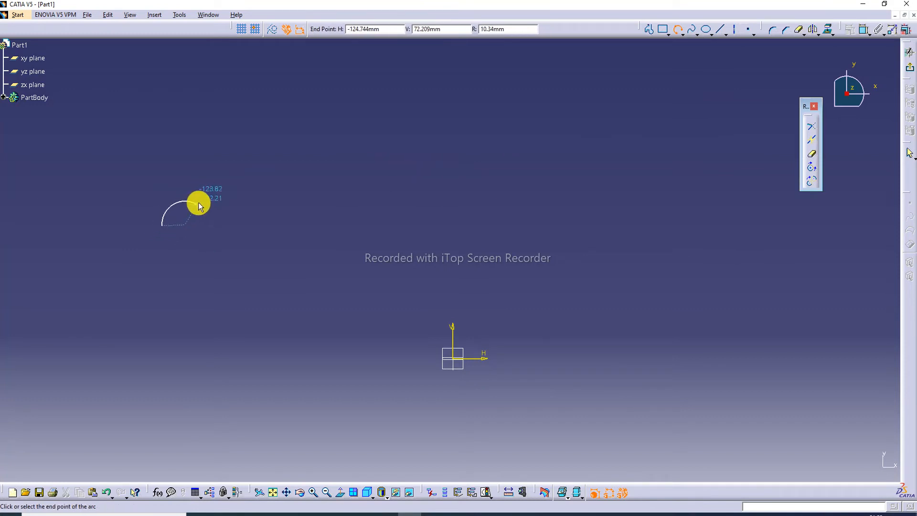
pyautogui.click(193, 199)
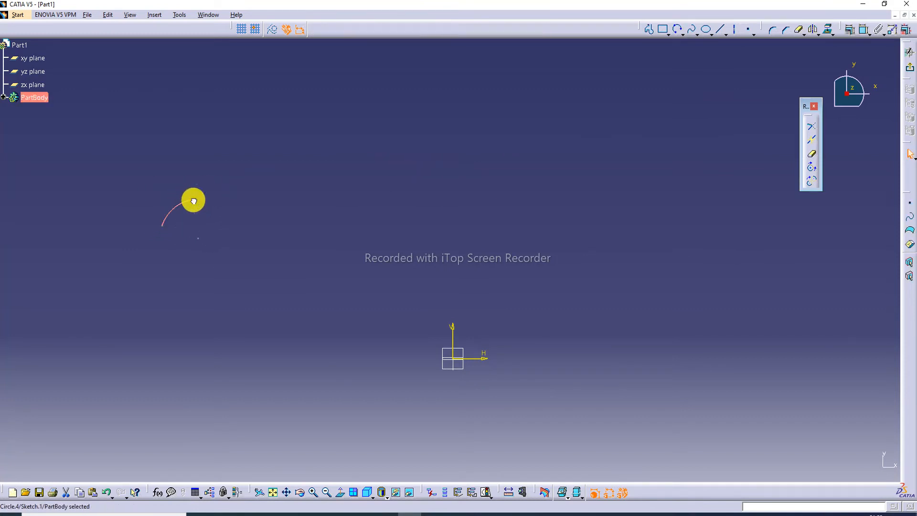
# Draw a second three-point arc, nearly a semicircle opening downward, to the right of the first arc
pyautogui.click(677, 28)
pyautogui.click(345, 177)
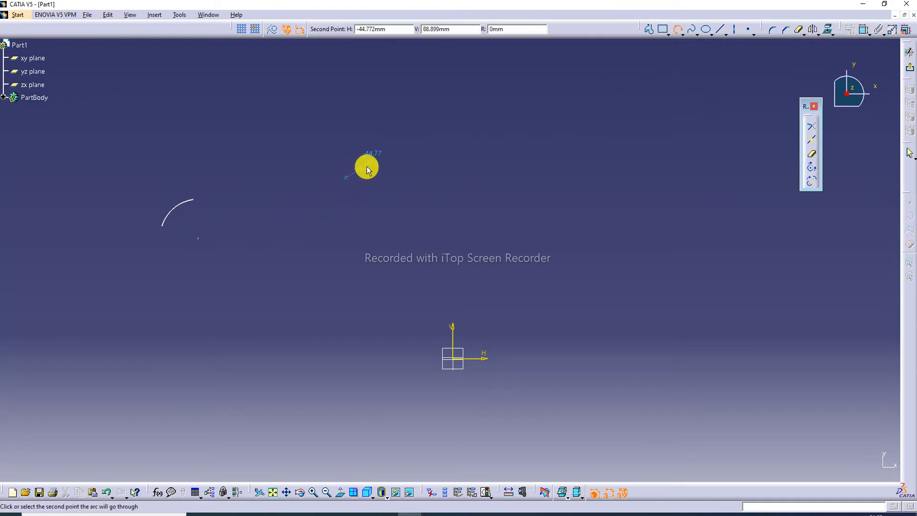
pyautogui.click(399, 153)
pyautogui.click(413, 176)
pyautogui.click(599, 122)
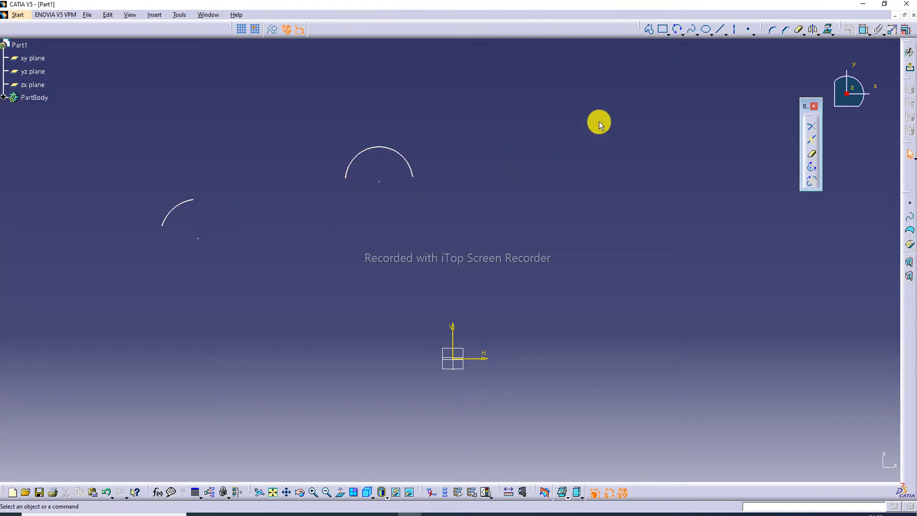
# Draw a third three-point arc to the right of the semicircular arc, bulging toward the lower right
pyautogui.click(677, 28)
pyautogui.click(554, 204)
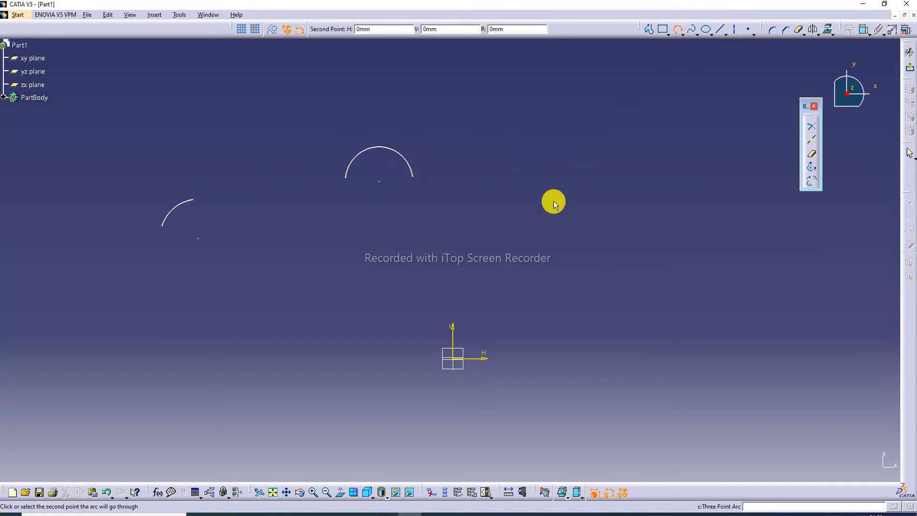
pyautogui.click(607, 145)
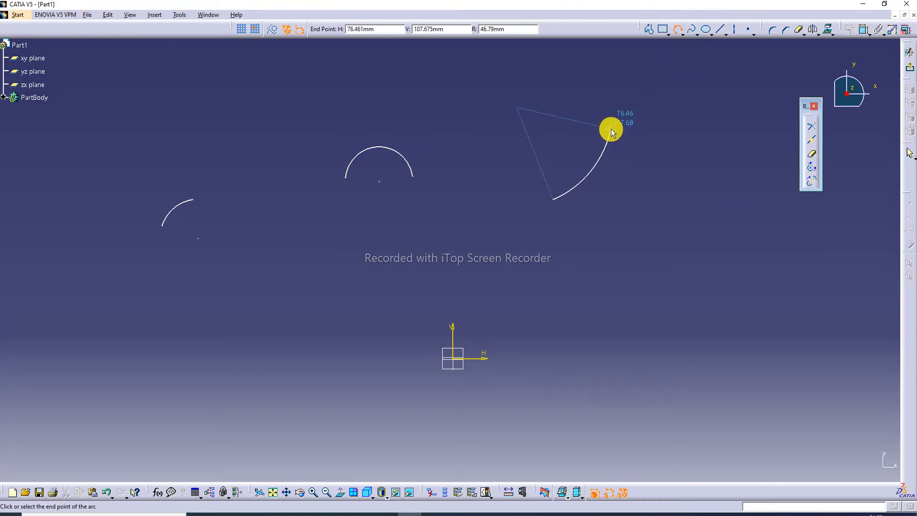
pyautogui.click(608, 130)
pyautogui.click(665, 112)
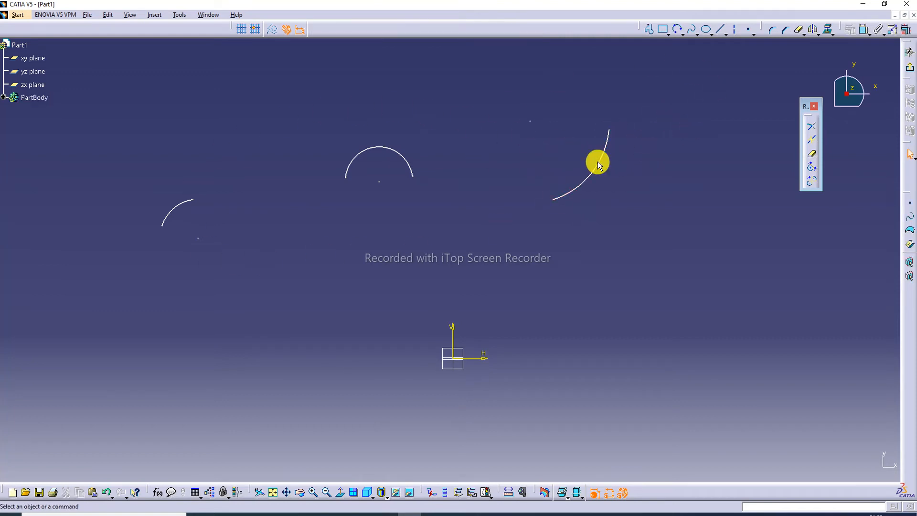
# Close the rightmost arc into a full circle with Close Arc
pyautogui.click(813, 168)
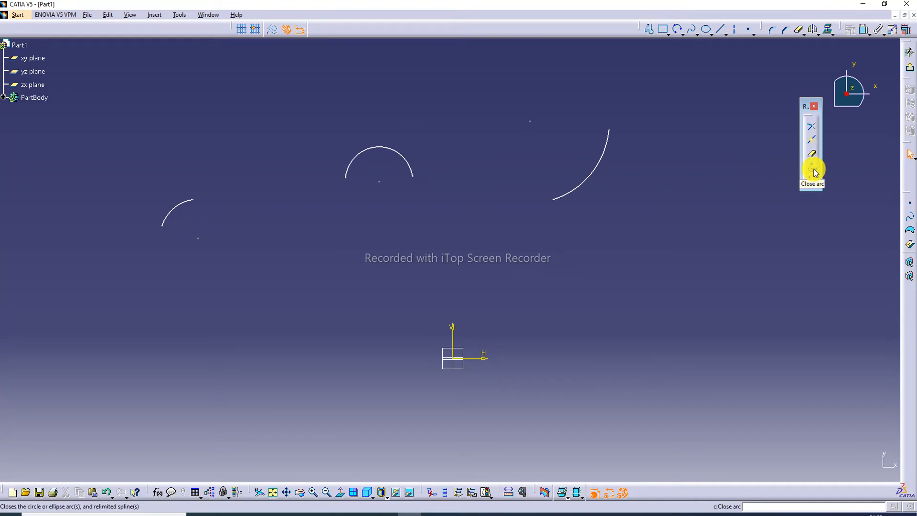
pyautogui.click(814, 169)
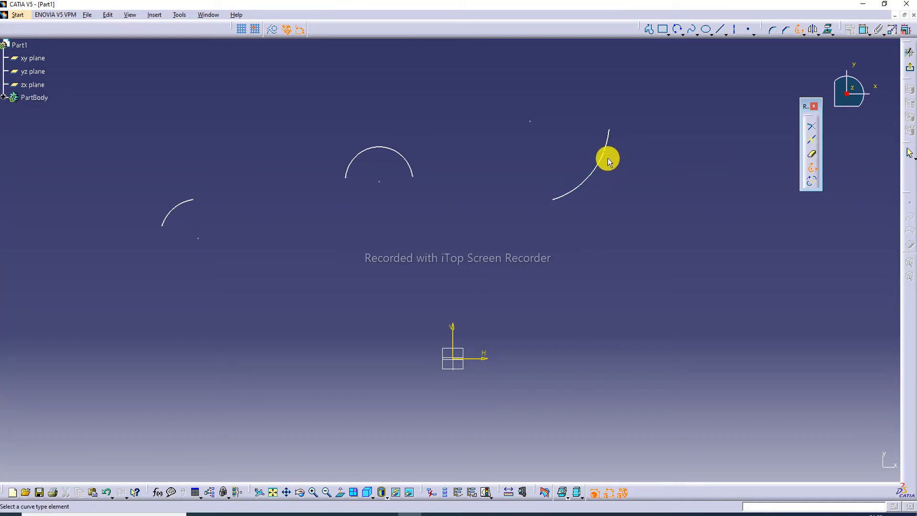
pyautogui.click(603, 165)
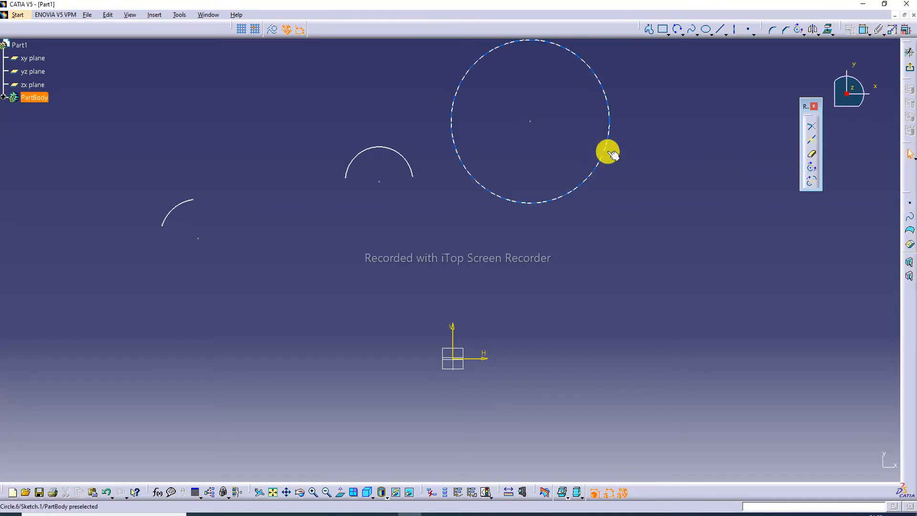
# Enlarge the closed circle slightly and move it down by its centre
pyautogui.moveTo(591, 172)
pyautogui.mouseDown()
pyautogui.moveTo(621, 228)
pyautogui.moveTo(604, 141)
pyautogui.moveTo(584, 166)
pyautogui.mouseUp()
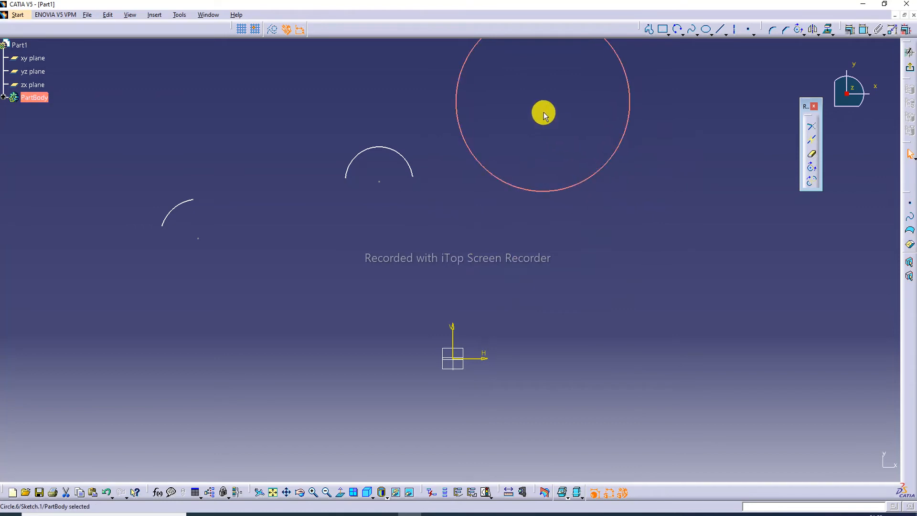
pyautogui.moveTo(543, 102); pyautogui.dragTo(566, 168)
pyautogui.click(690, 122)
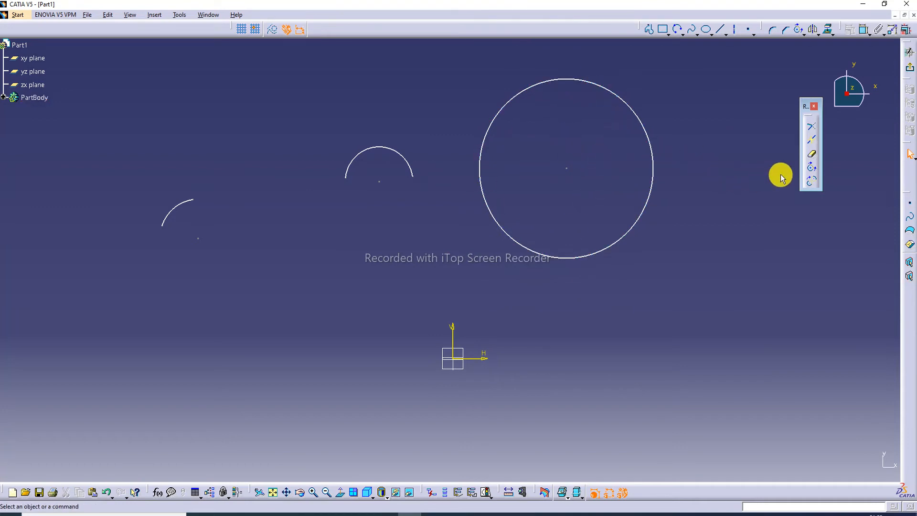
# Close the left arc and the middle arc into full circles with Close Arc
pyautogui.click(811, 168)
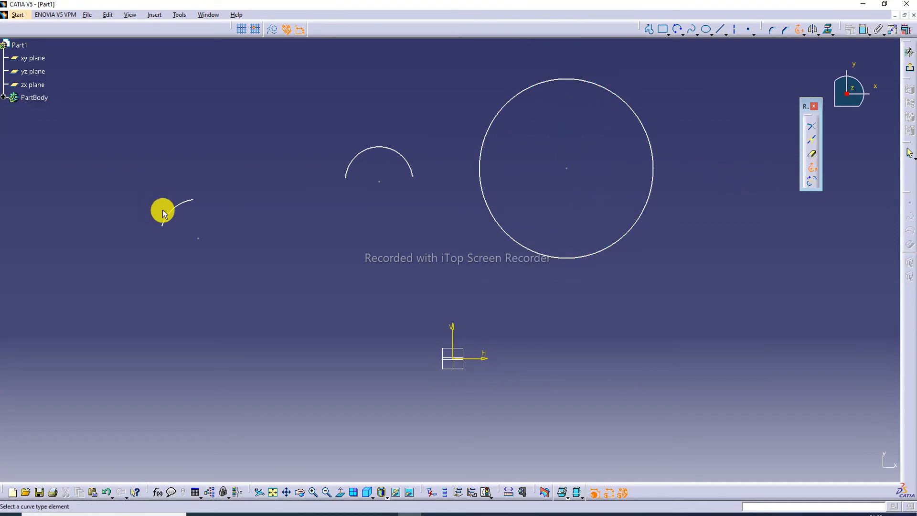
pyautogui.click(175, 208)
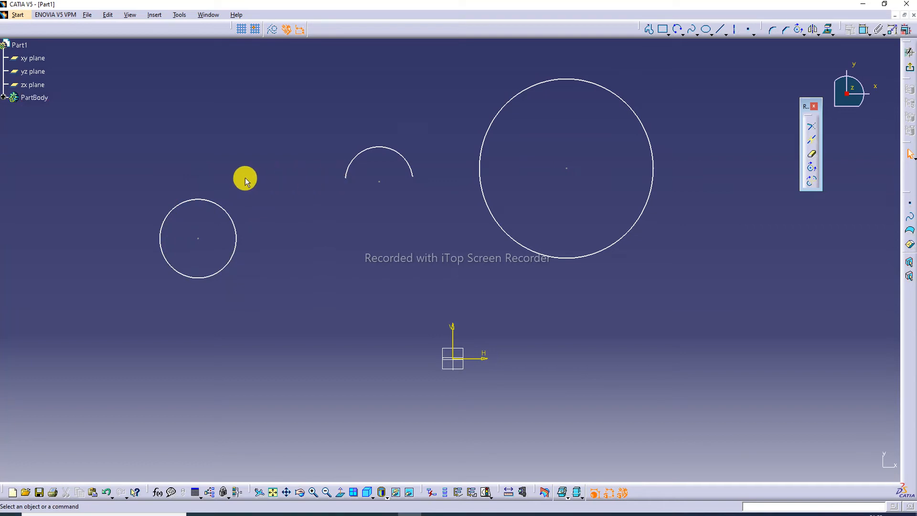
pyautogui.click(811, 167)
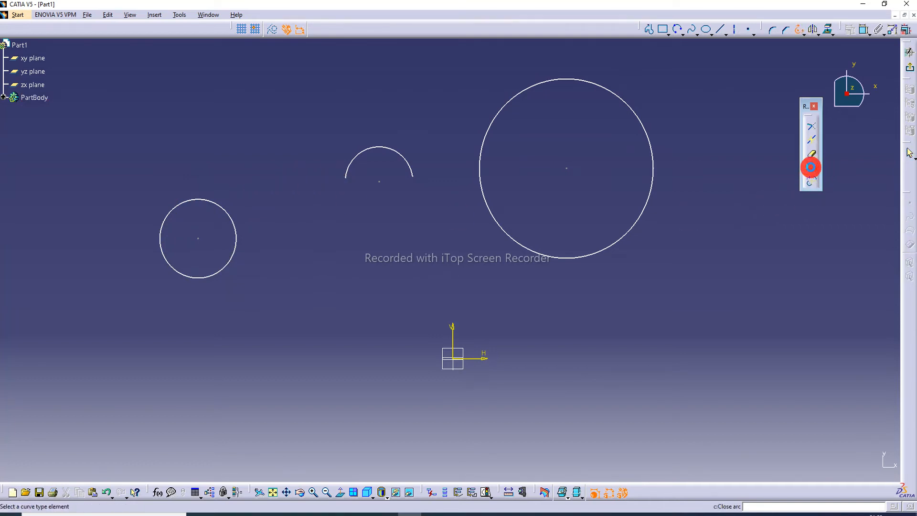
pyautogui.click(380, 148)
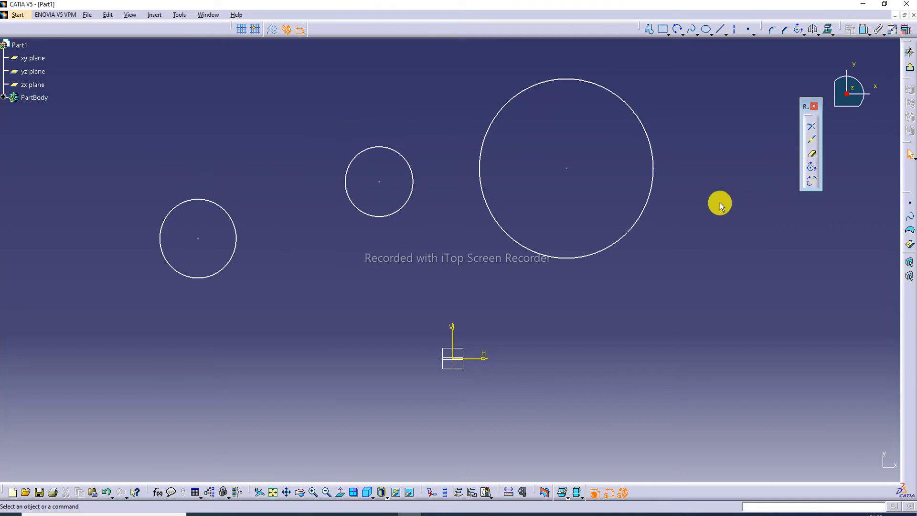
# Draw a three-point arc with a radius of about 20 mm to the upper left of the three circles
pyautogui.click(273, 492)
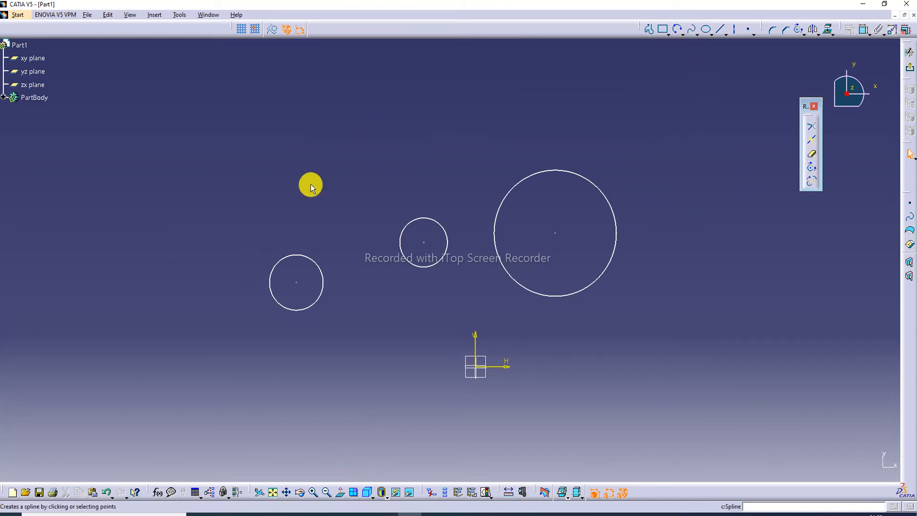
pyautogui.click(678, 29)
pyautogui.click(201, 170)
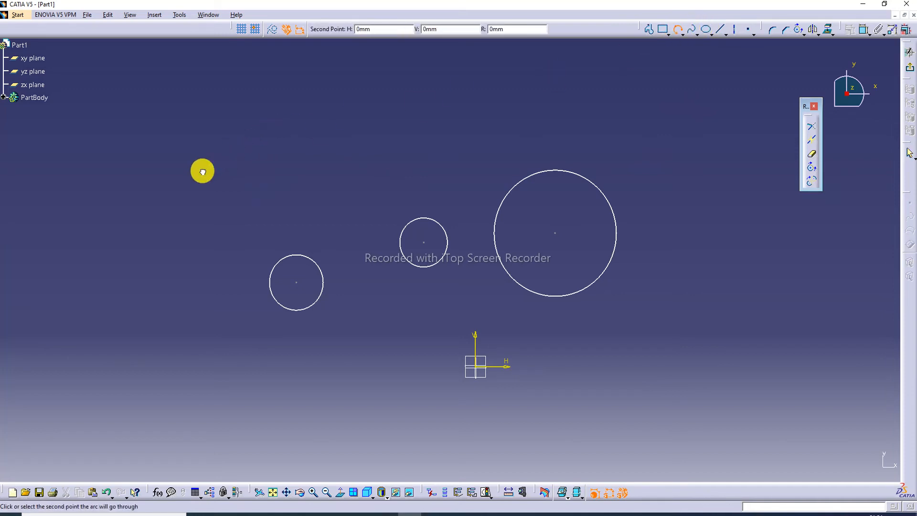
pyautogui.click(251, 139)
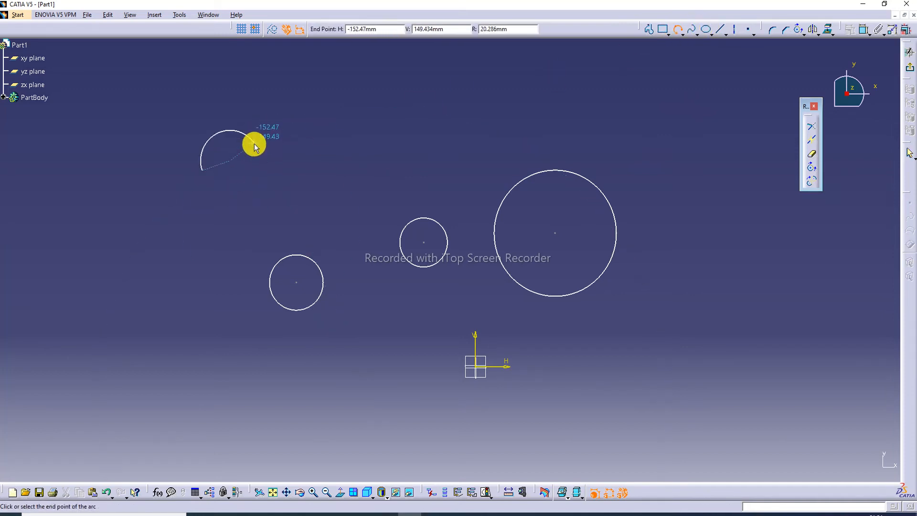
pyautogui.click(254, 143)
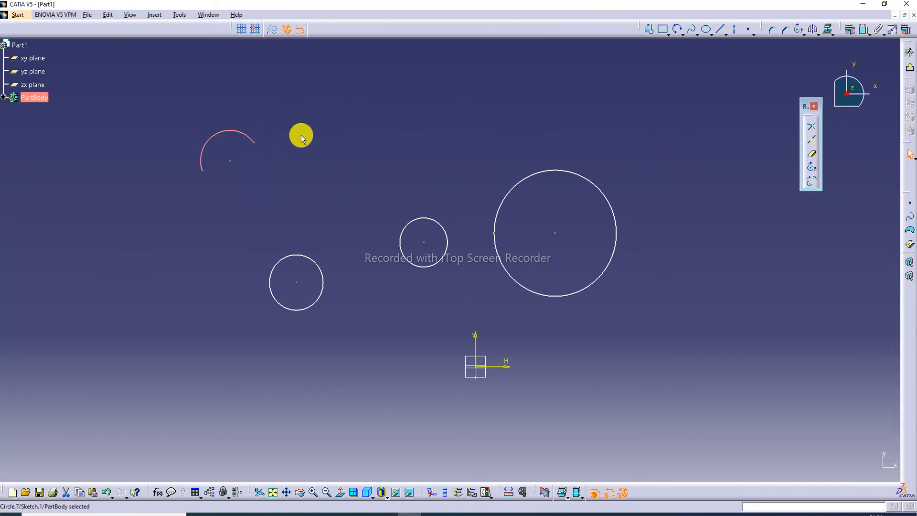
# Draw a shallow three-point arc above the middle circle
pyautogui.click(676, 29)
pyautogui.click(404, 116)
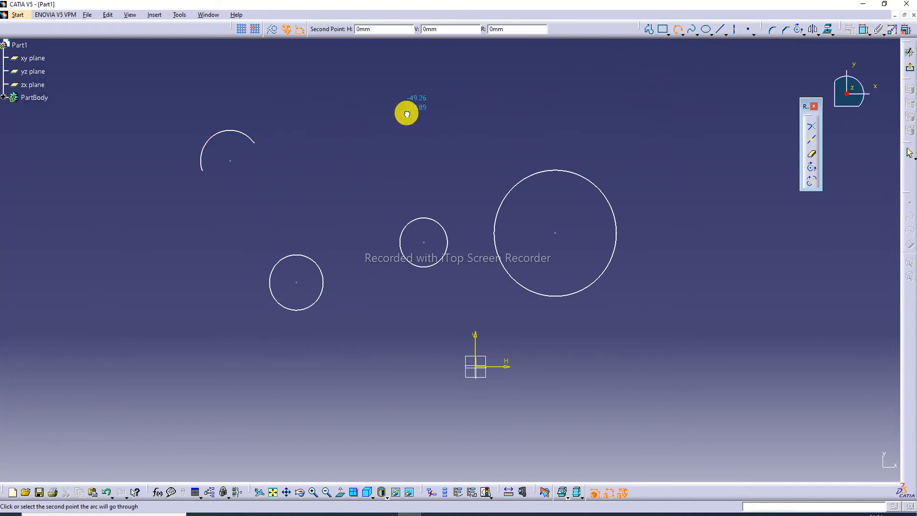
pyautogui.click(460, 98)
pyautogui.click(479, 100)
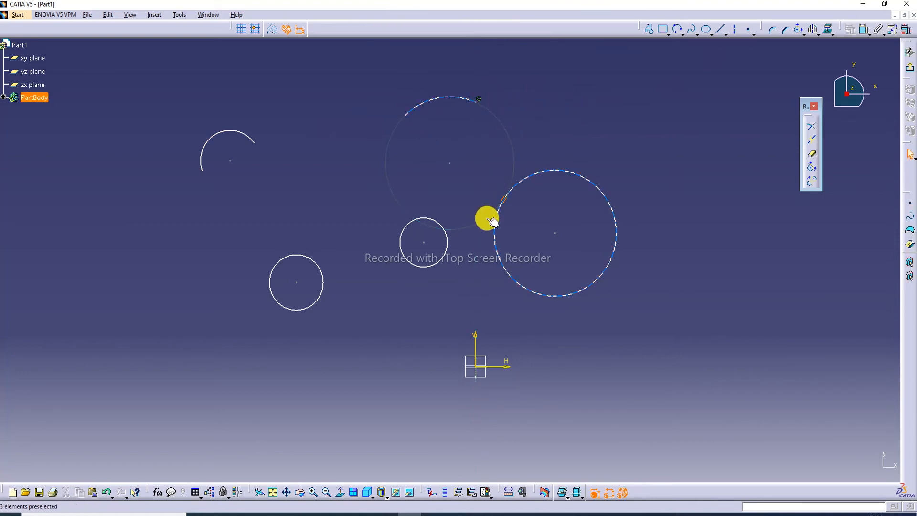
# Delete the large circle on the right
pyautogui.click(554, 172)
pyautogui.press('Delete')
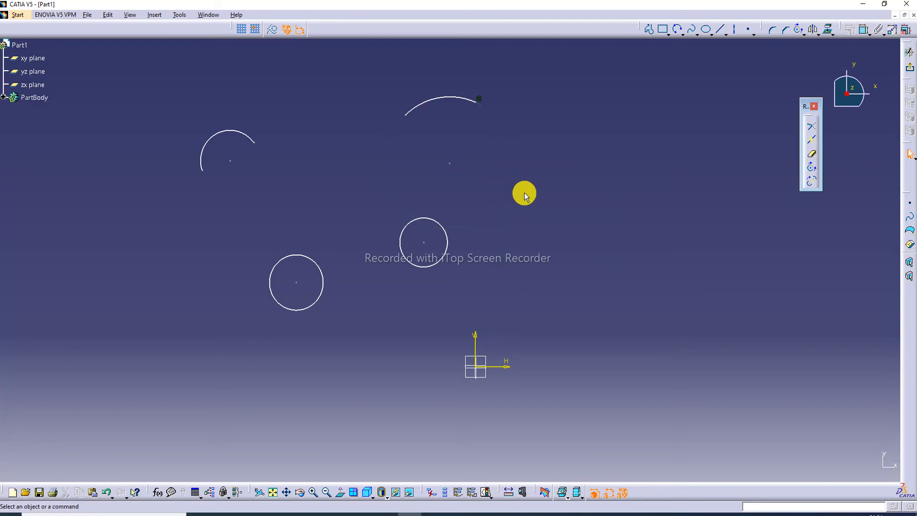
# Replace the shallow upper arc and the upper-left arc with their complementary arcs using Complement
pyautogui.click(813, 183)
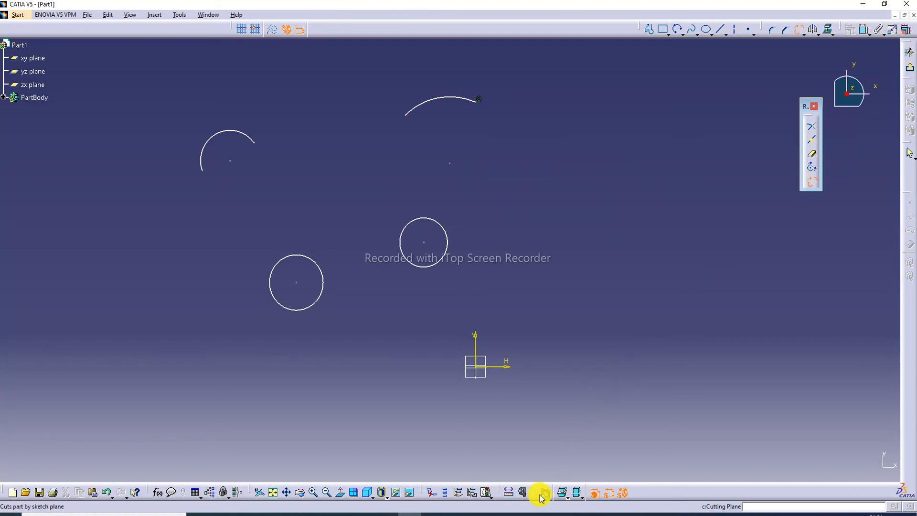
pyautogui.click(386, 514)
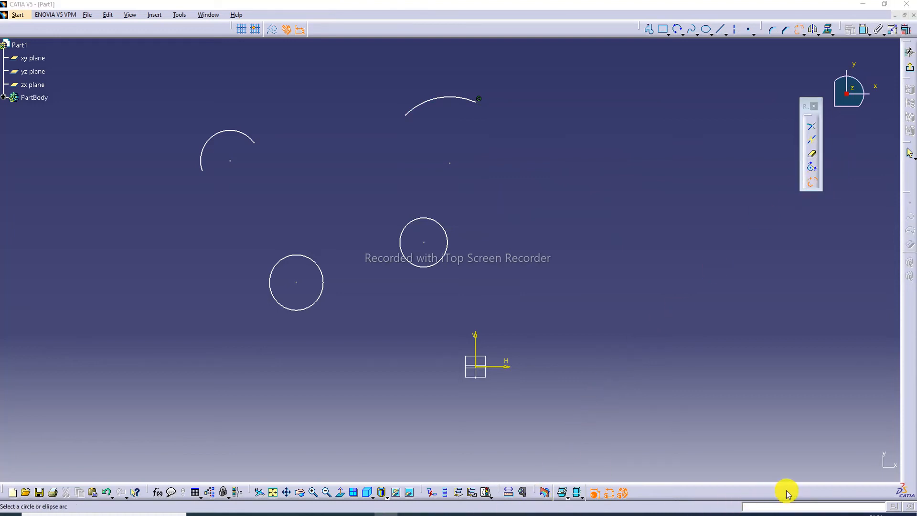
pyautogui.click(895, 500)
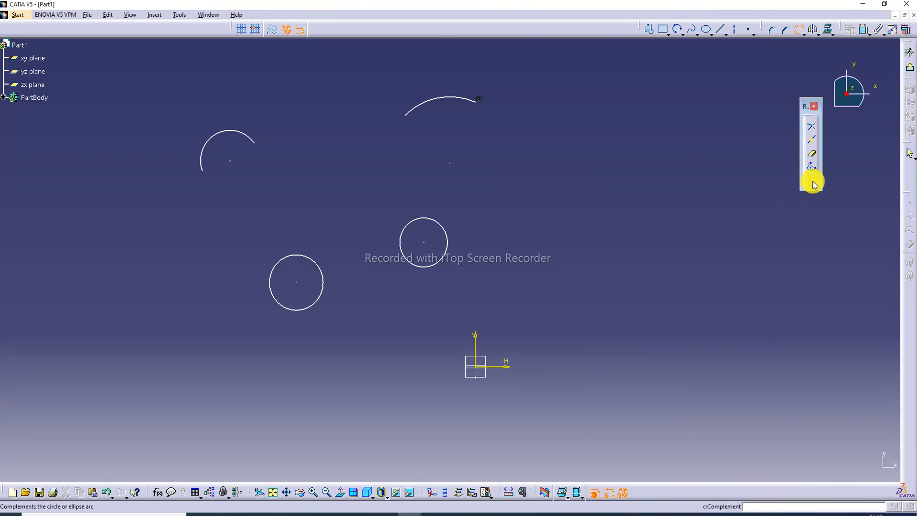
pyautogui.click(459, 100)
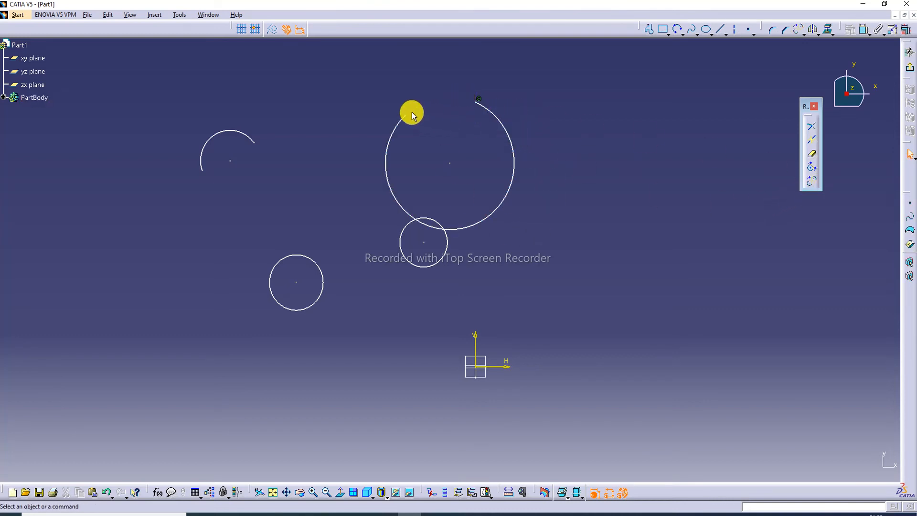
pyautogui.click(811, 181)
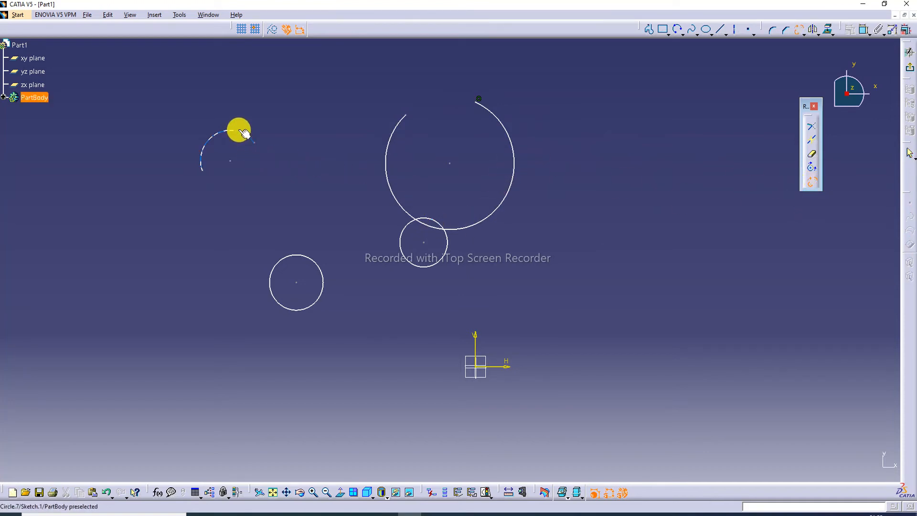
pyautogui.click(239, 130)
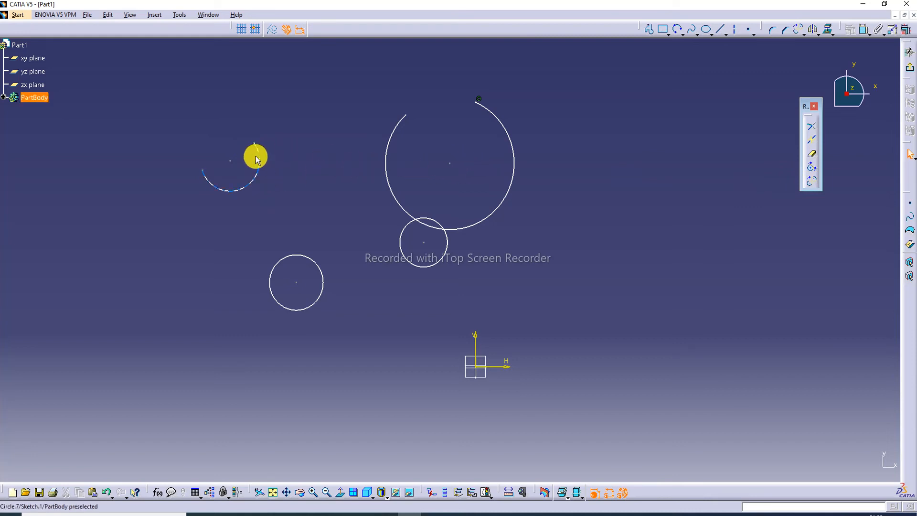
# Complement the large arc over the middle circle again to switch it back to the short upper arc
pyautogui.click(811, 181)
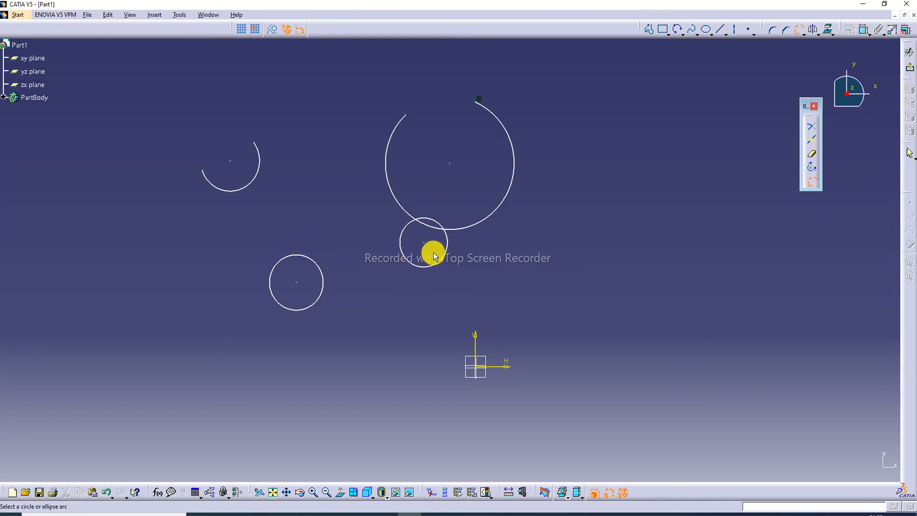
pyautogui.click(492, 215)
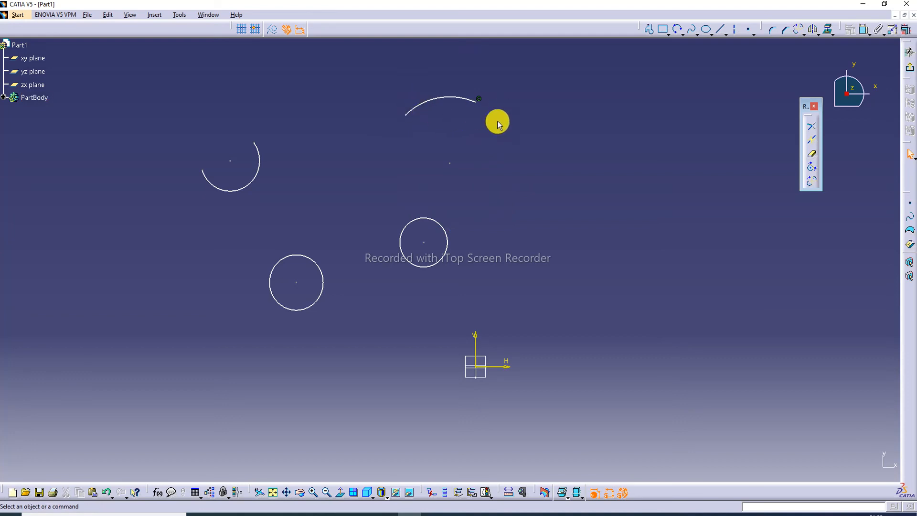
# Delete the two small full circles, the one below the shallow upper arc and the one below the upper-left arc
pyautogui.click(434, 264)
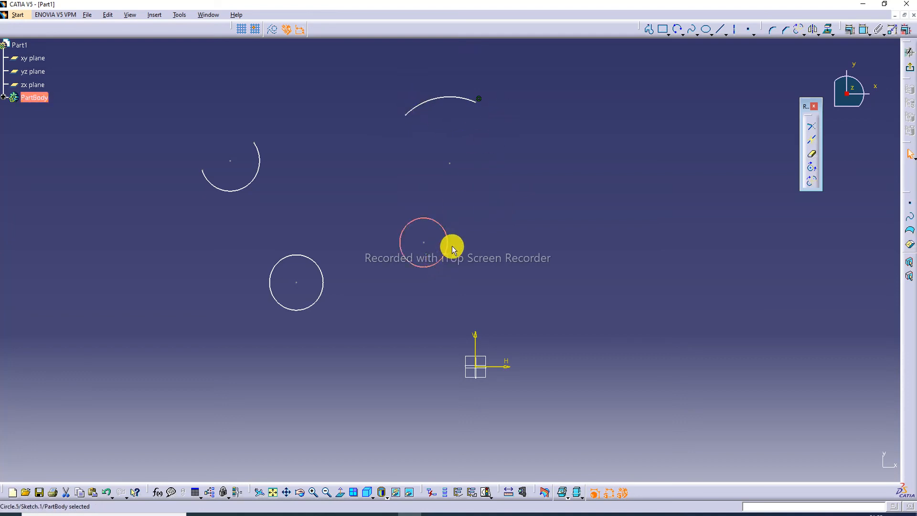
pyautogui.press('Delete')
pyautogui.click(323, 281)
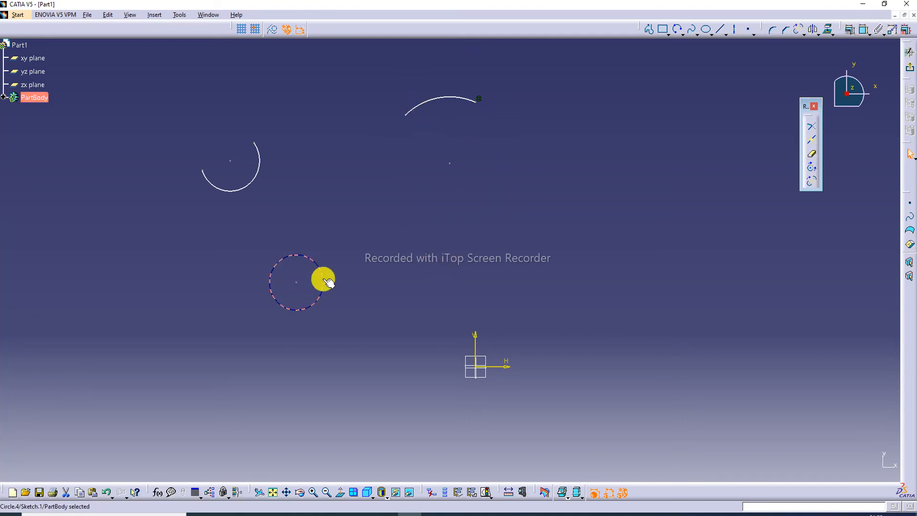
pyautogui.press('Delete')
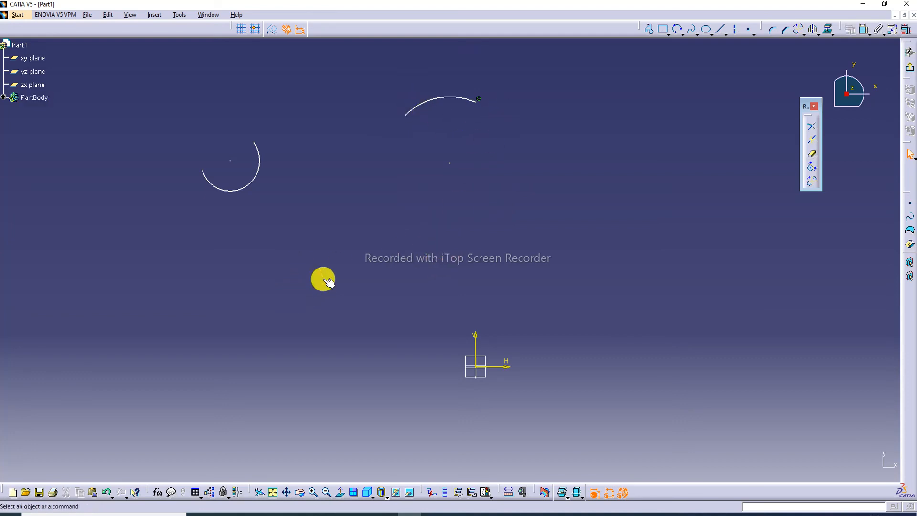
# Draw a three-point arc bulging upward in the empty area above and to the right of the sketch origin
pyautogui.click(679, 29)
pyautogui.click(569, 249)
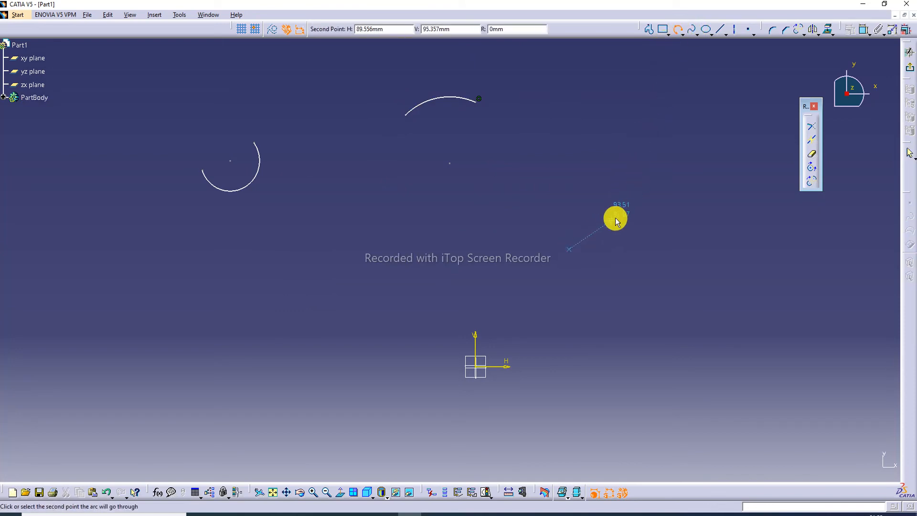
pyautogui.click(637, 205)
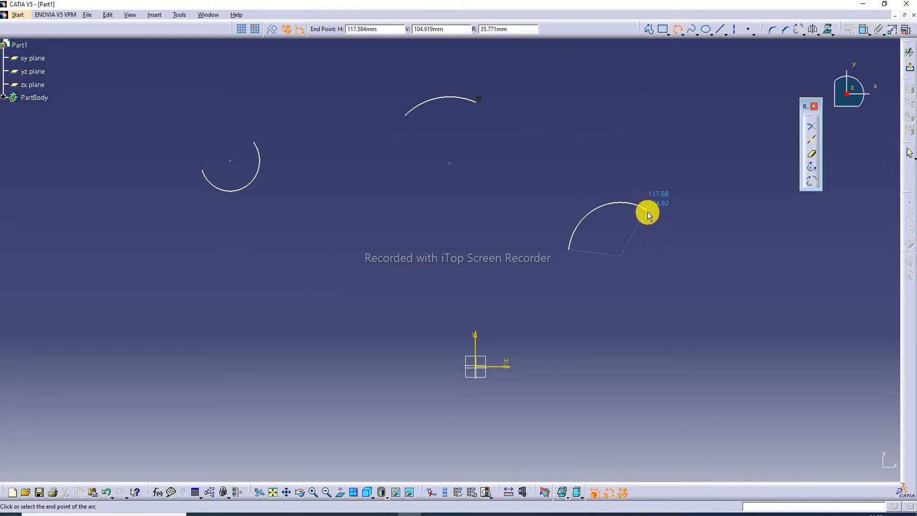
pyautogui.click(648, 213)
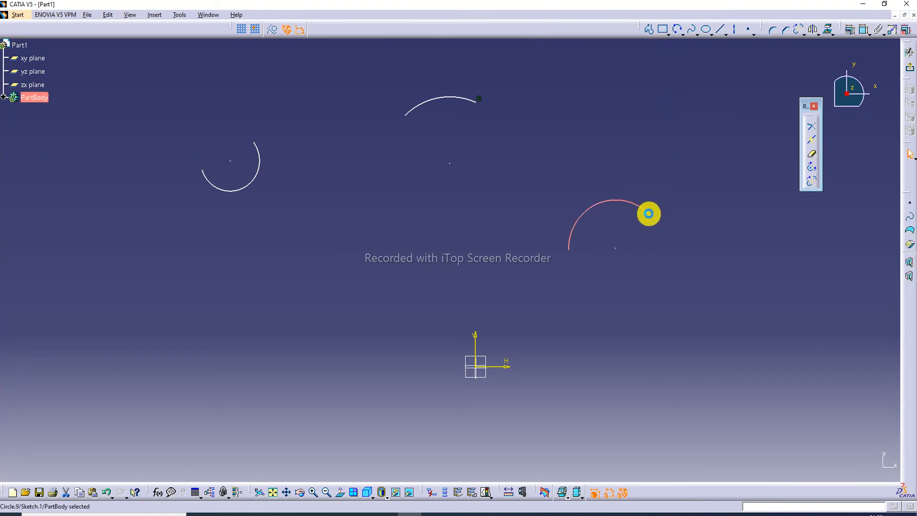
# Replace the new right-hand arc and the shallow upper-middle arc with their complementary arcs using Complement
pyautogui.click(810, 183)
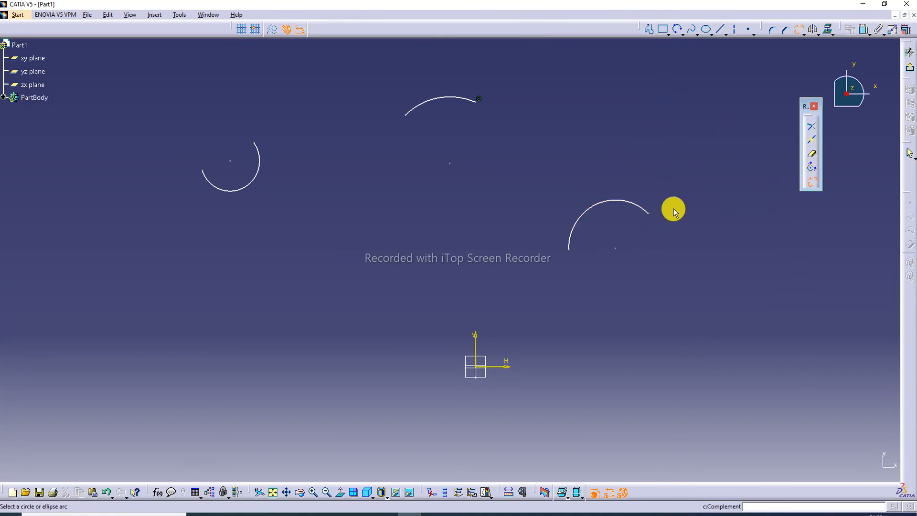
pyautogui.click(638, 206)
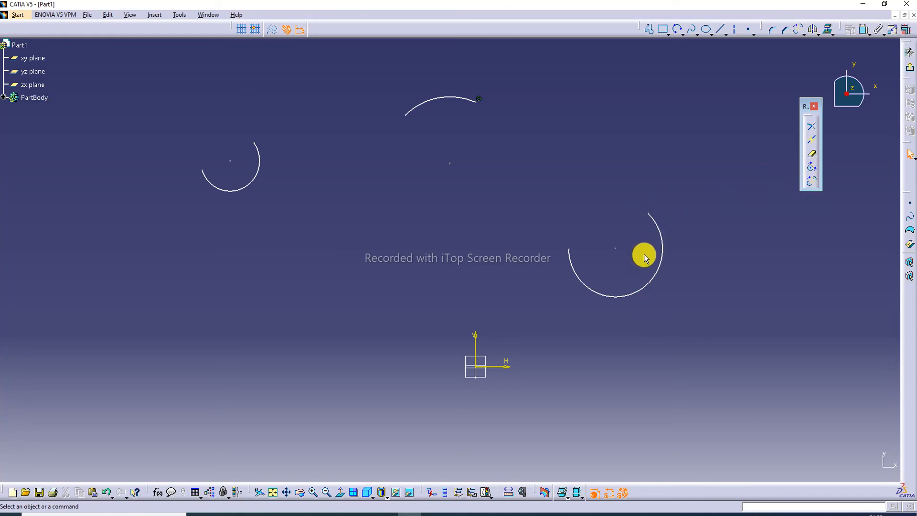
pyautogui.click(812, 181)
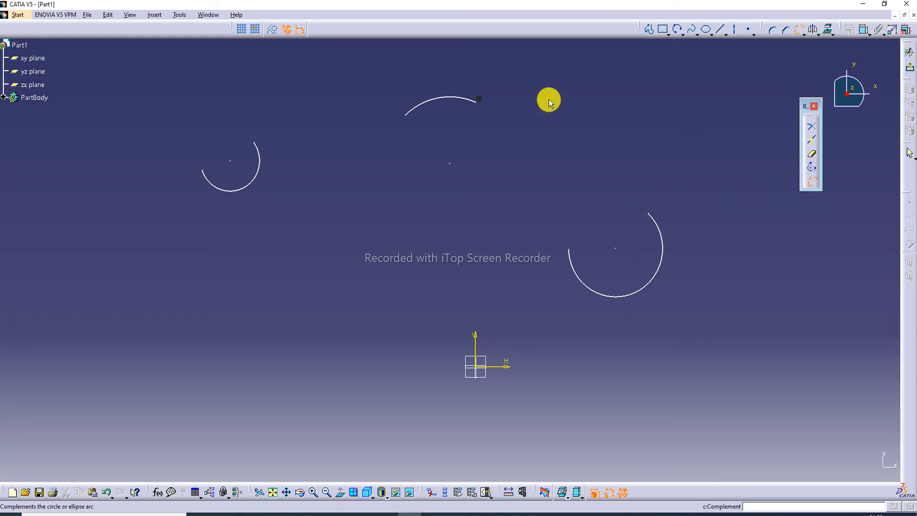
pyautogui.click(457, 98)
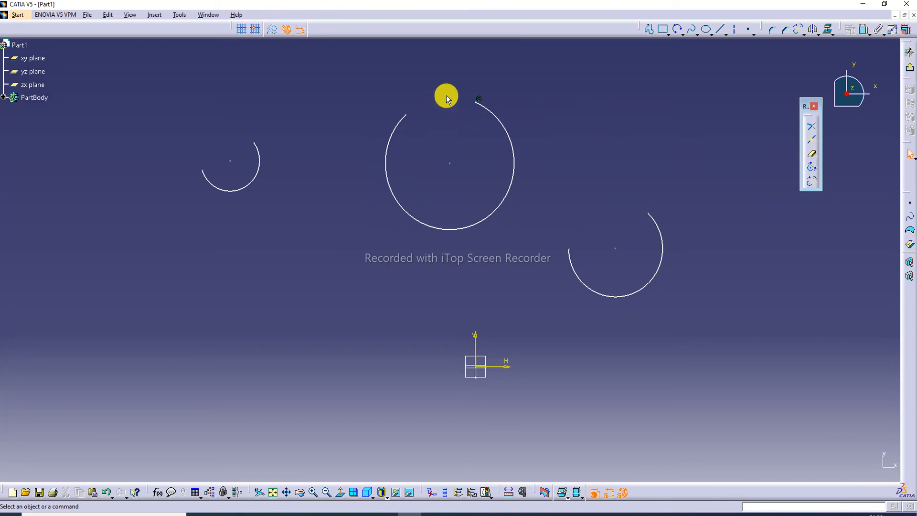
# Complement the upper-left arc to its short upper part, and complement it again to restore the longer lower arc
pyautogui.click(811, 181)
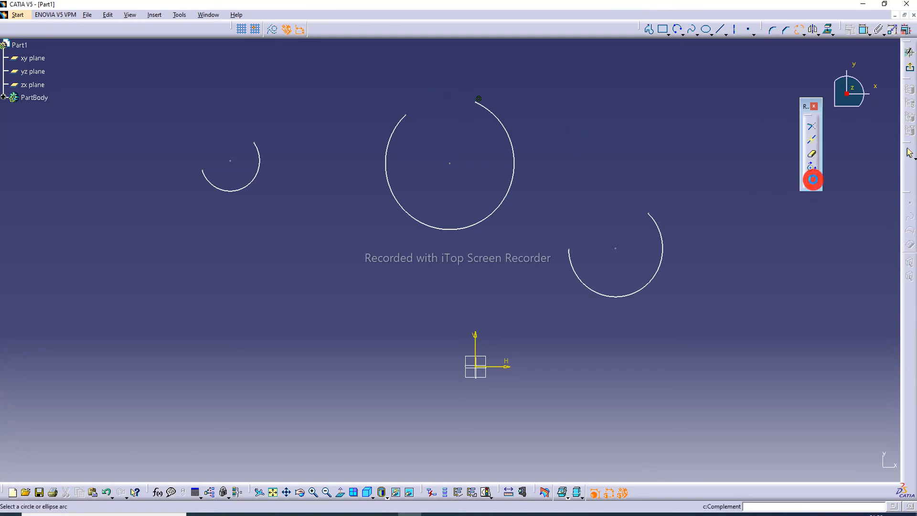
pyautogui.click(258, 168)
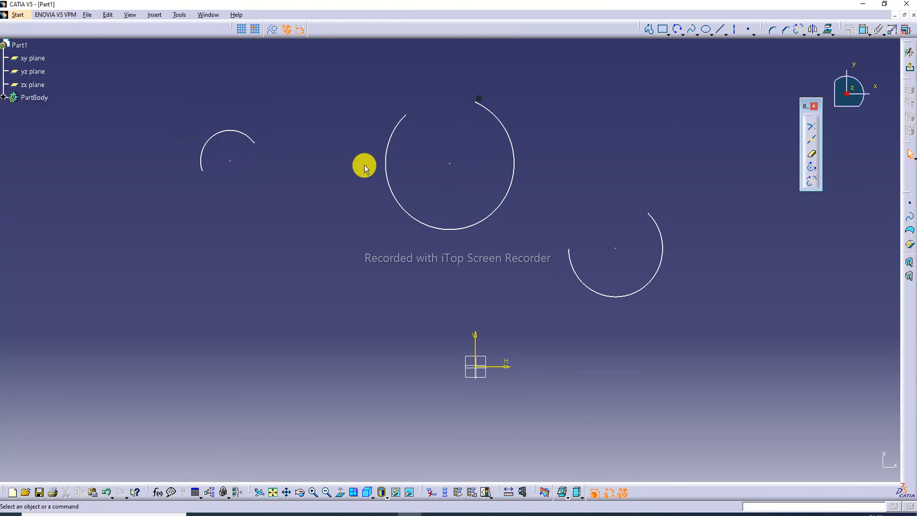
pyautogui.click(811, 181)
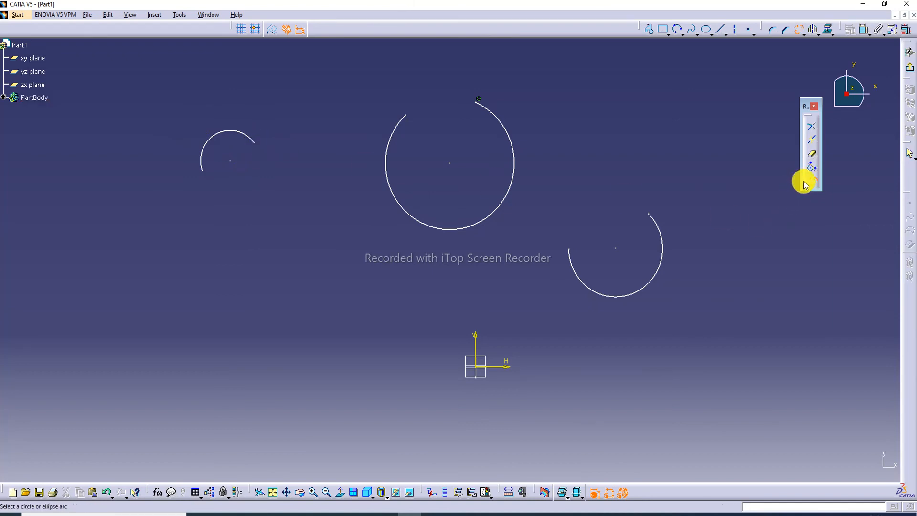
pyautogui.click(223, 135)
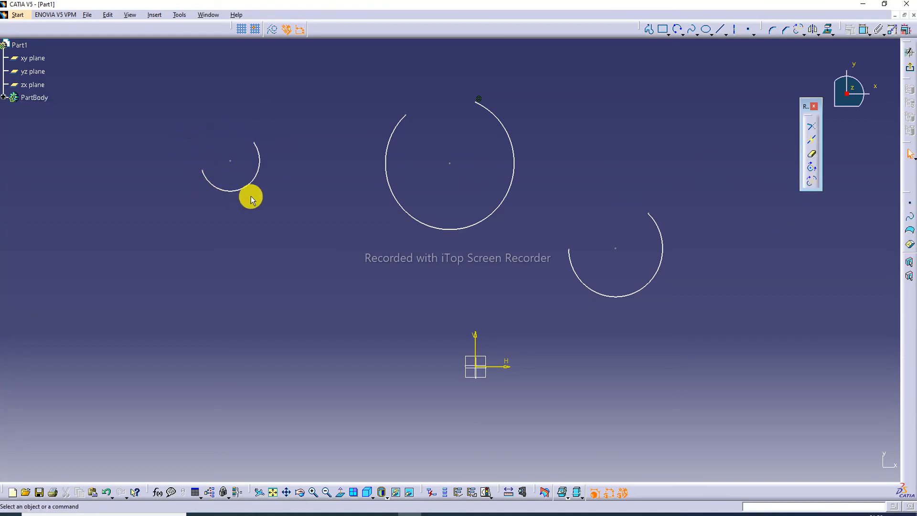